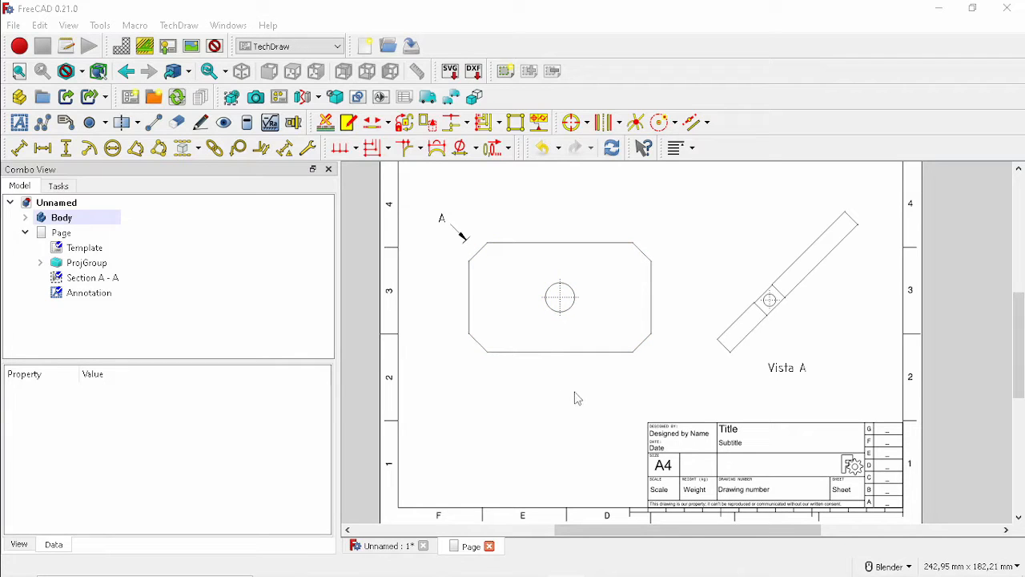
# Step: Examine the drawing page with its front view and auxiliary view A, and compare it with the 3D plate
pyautogui.scroll(-2, 576, 398)
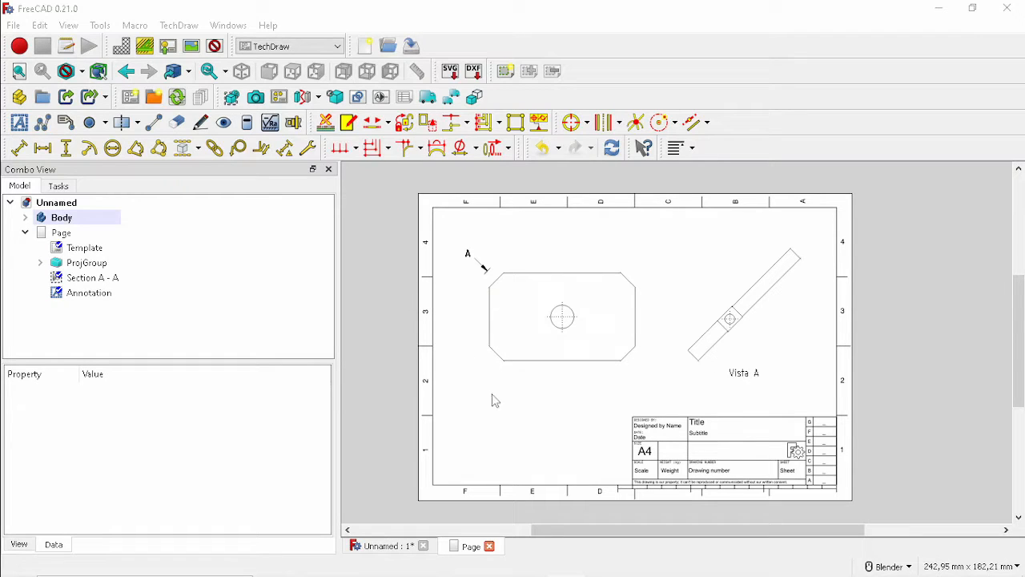
pyautogui.scroll(1, 770, 357)
pyautogui.scroll(-2, 771, 348)
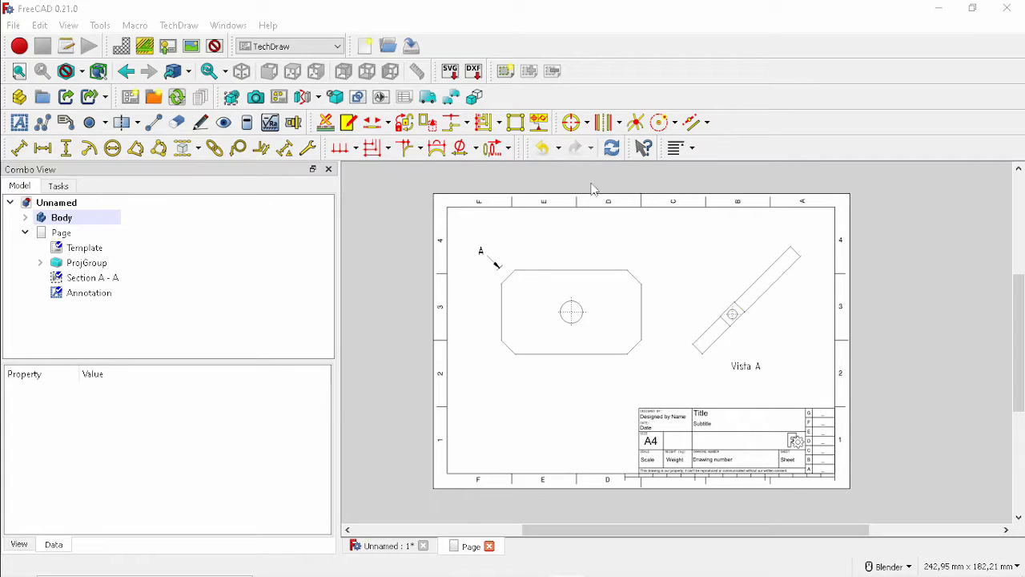
pyautogui.click(391, 545)
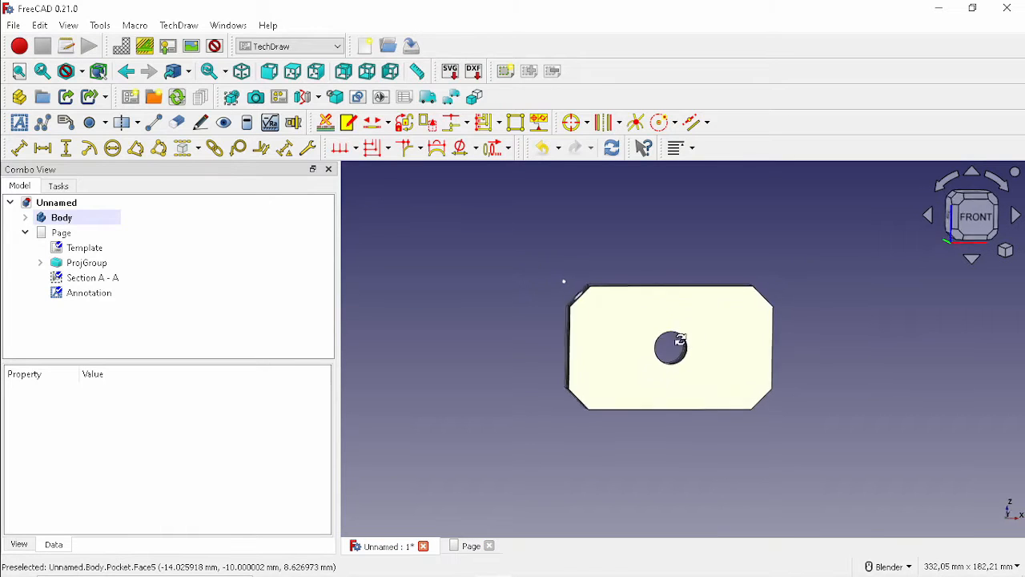
pyautogui.moveTo(680, 340); pyautogui.dragTo(623, 337, button='middle')
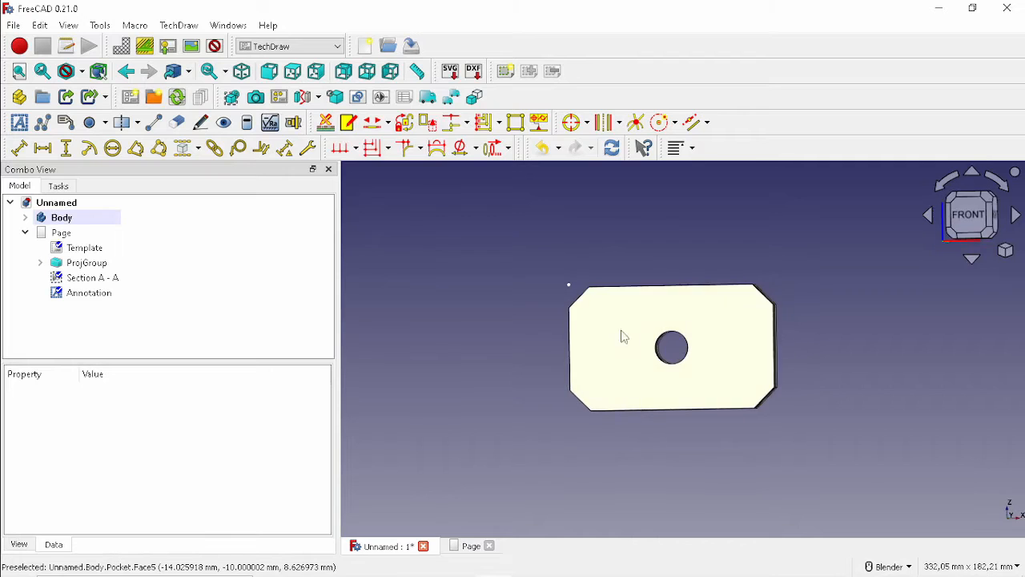
pyautogui.click(471, 545)
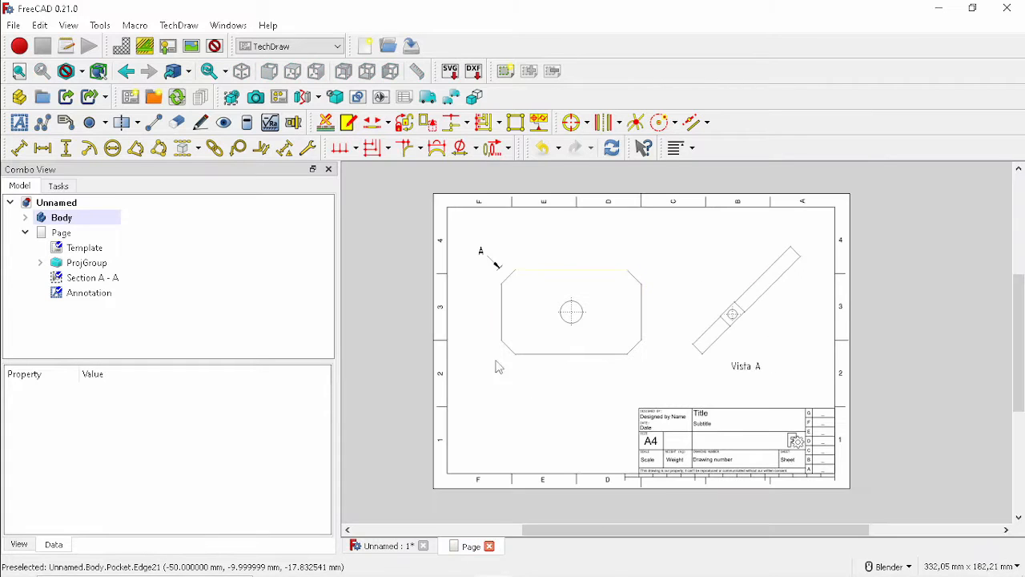
pyautogui.scroll(2, 565, 313)
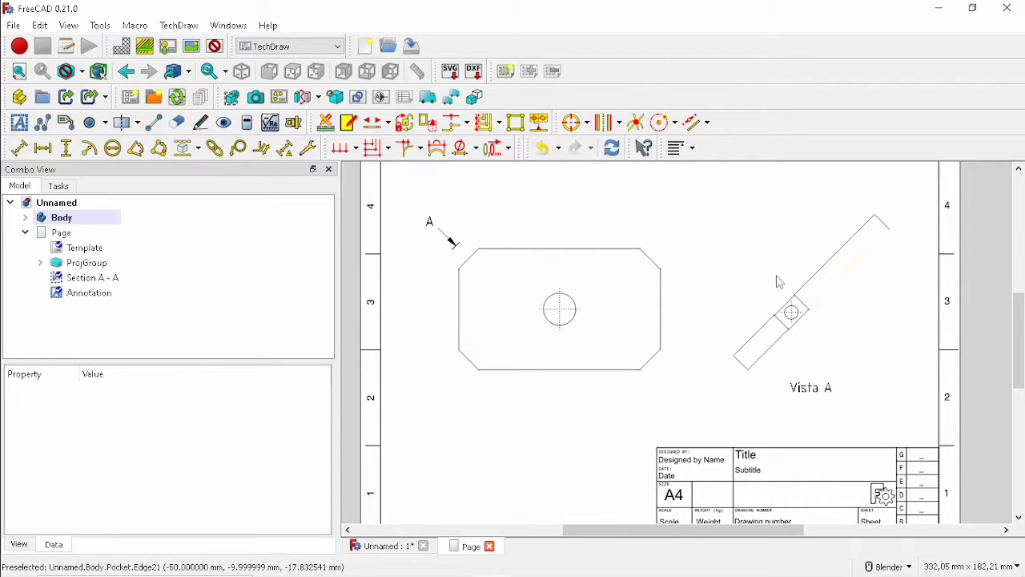
pyautogui.scroll(3, 778, 281)
pyautogui.scroll(-2, 680, 367)
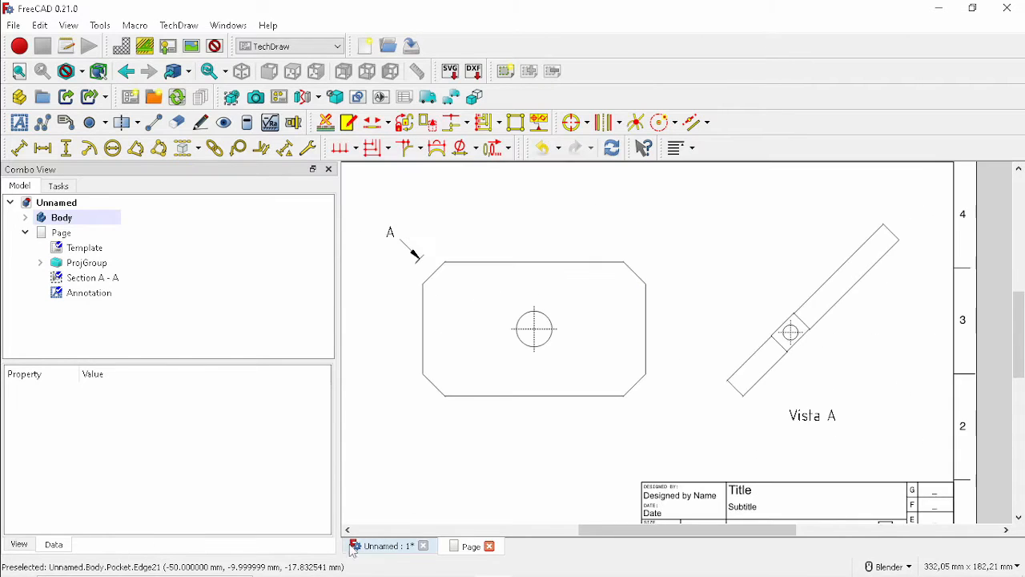
# Step: Expand the Body in the 3D model's tree and delete Sketch003
pyautogui.click(383, 547)
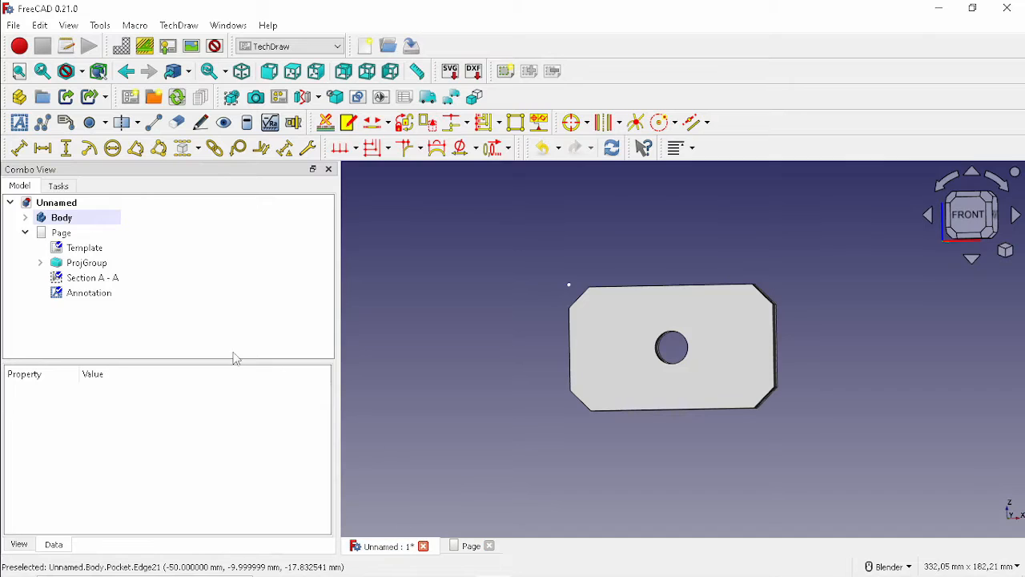
pyautogui.click(25, 233)
pyautogui.click(25, 217)
pyautogui.click(41, 293)
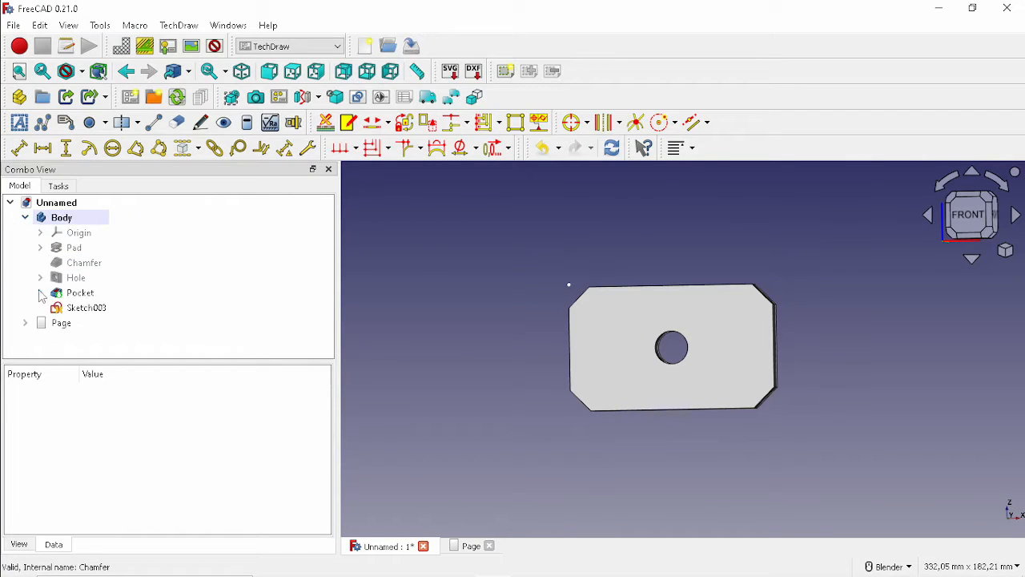
pyautogui.click(90, 307)
pyautogui.press('Delete')
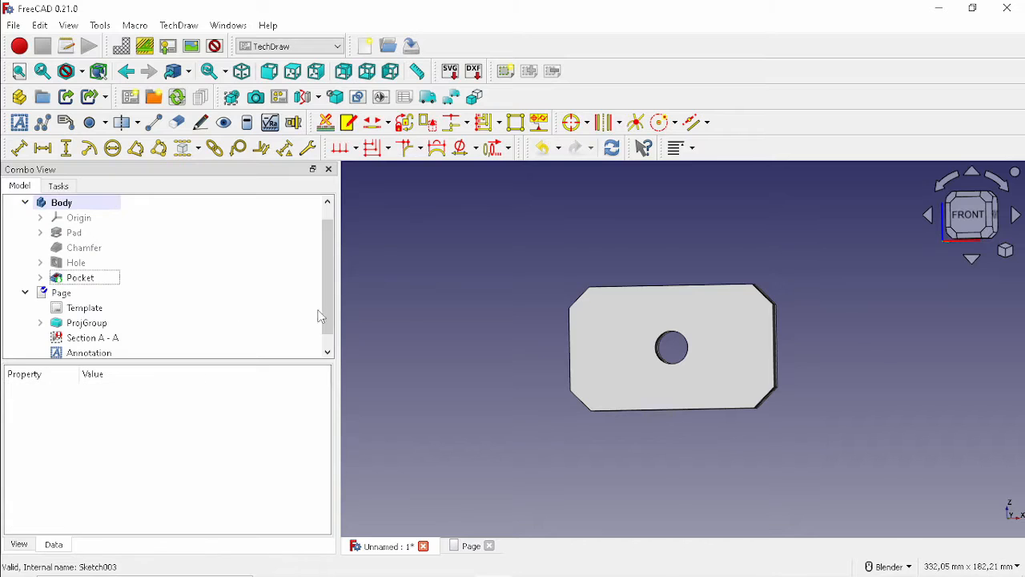
# Step: Delete the Section A - A view from the drawing page
pyautogui.scroll(-1, 80, 300)
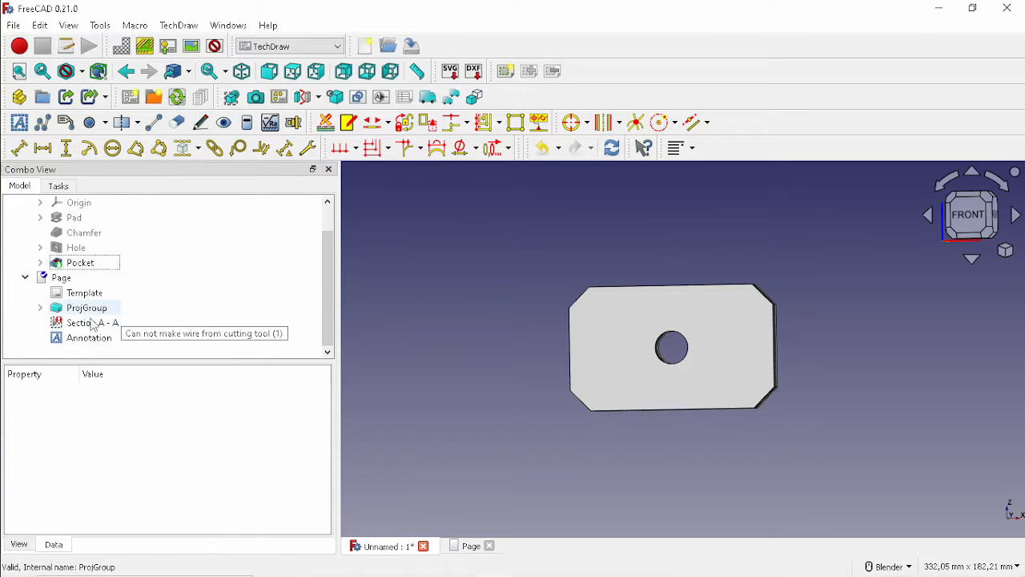
pyautogui.click(92, 323)
pyautogui.press('Delete')
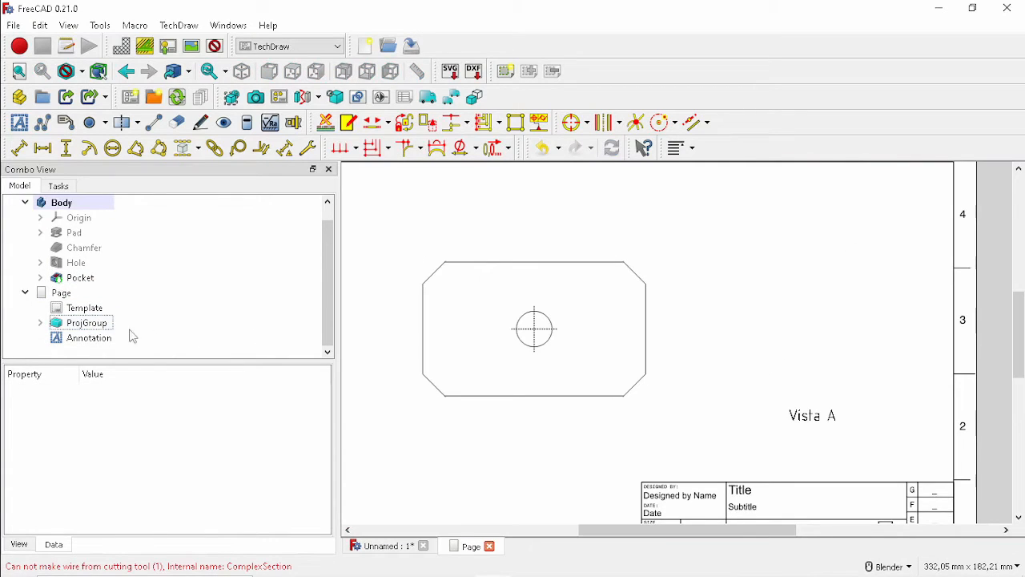
pyautogui.click(812, 424)
pyautogui.click(654, 430)
pyautogui.scroll(-2, 633, 433)
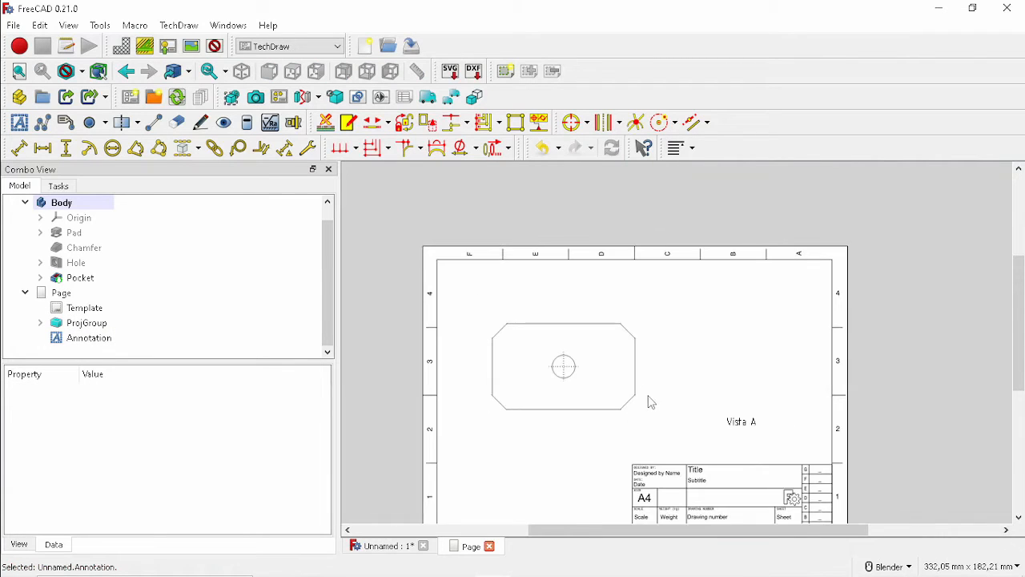
# Step: Return to the 3D model in front view and start a Part Design sketch on the XZ-plane
pyautogui.click(370, 546)
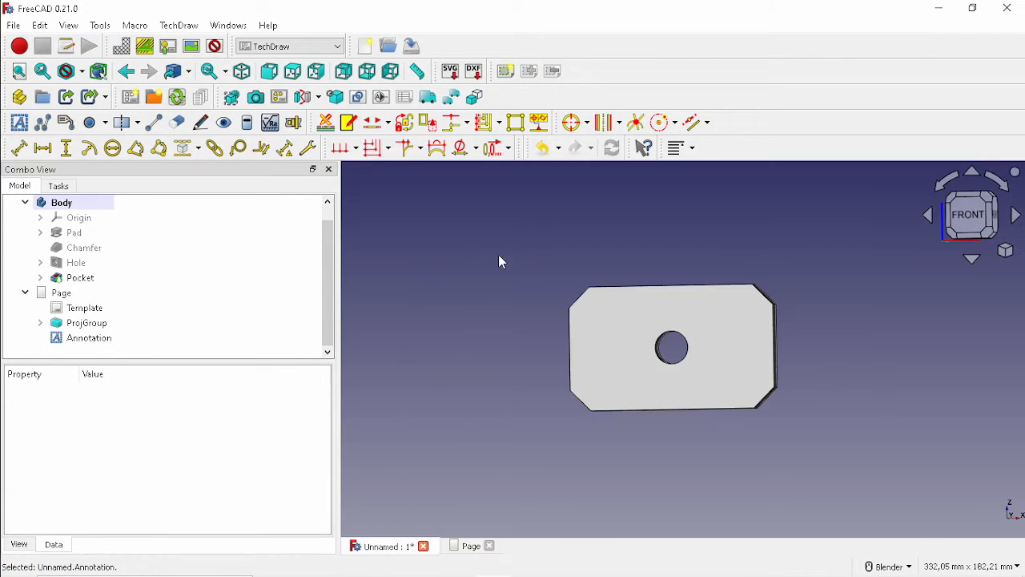
pyautogui.moveTo(577, 297); pyautogui.dragTo(780, 327, button='middle')
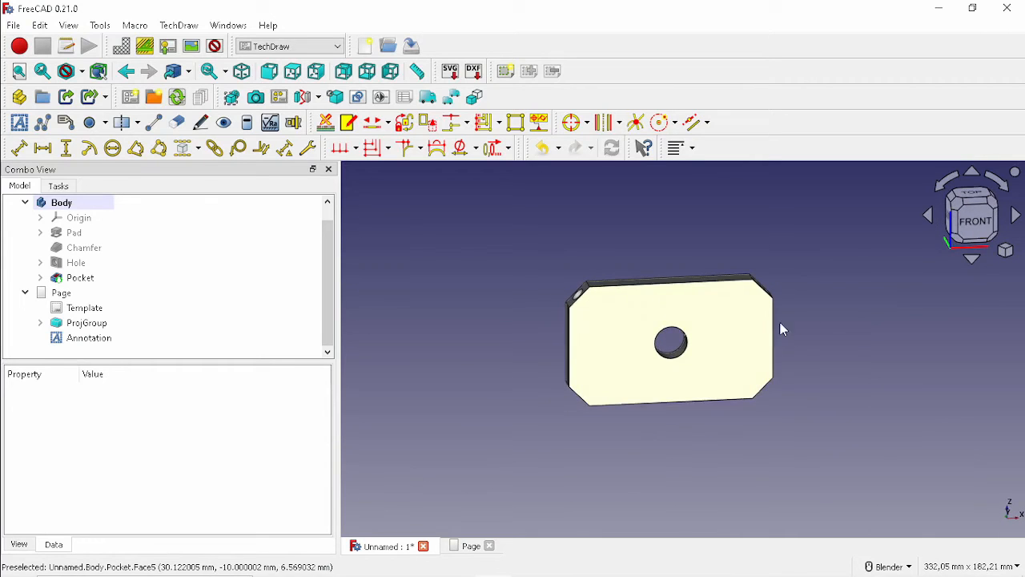
pyautogui.click(975, 231)
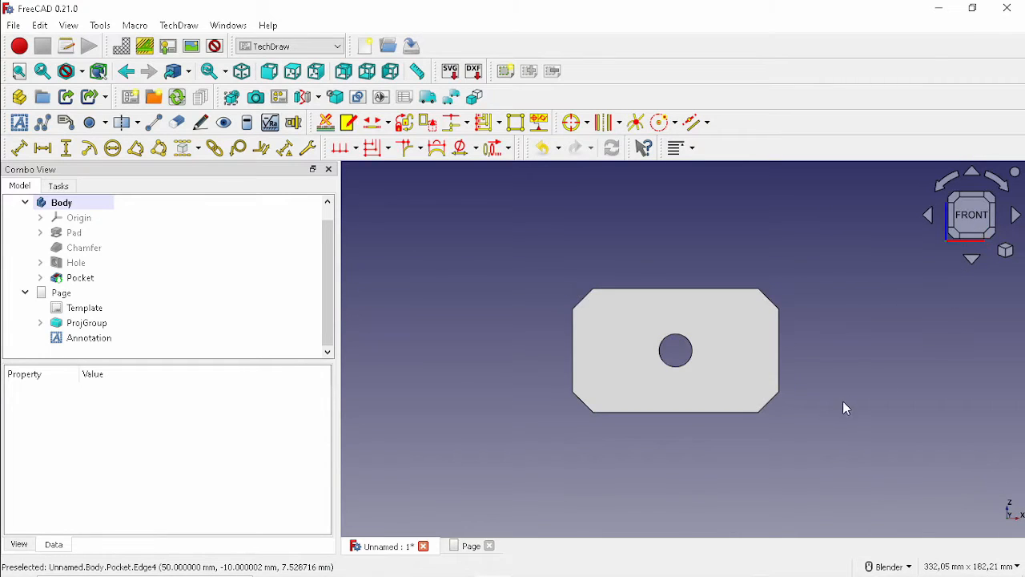
pyautogui.click(280, 47)
pyautogui.click(275, 181)
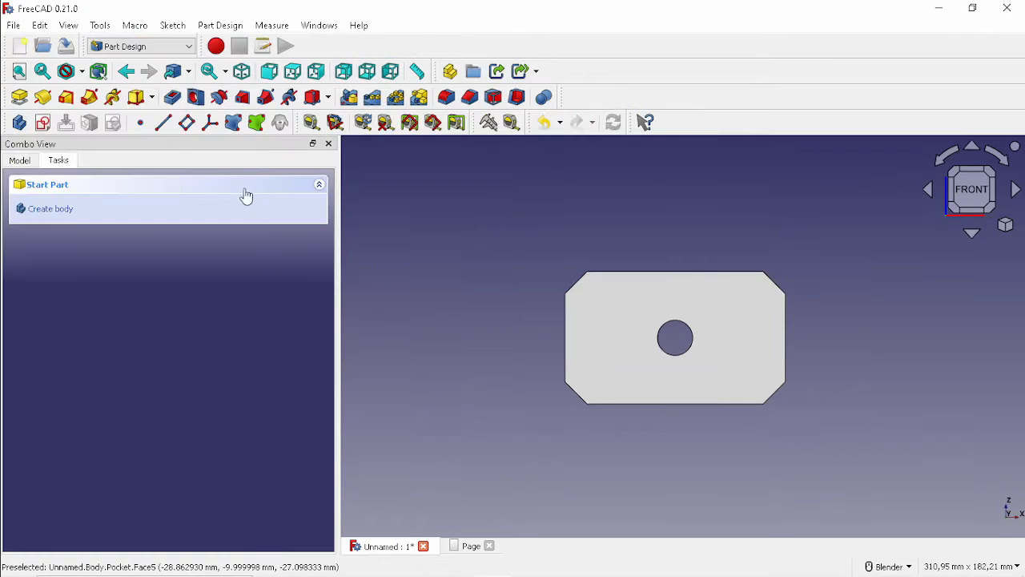
pyautogui.click(44, 123)
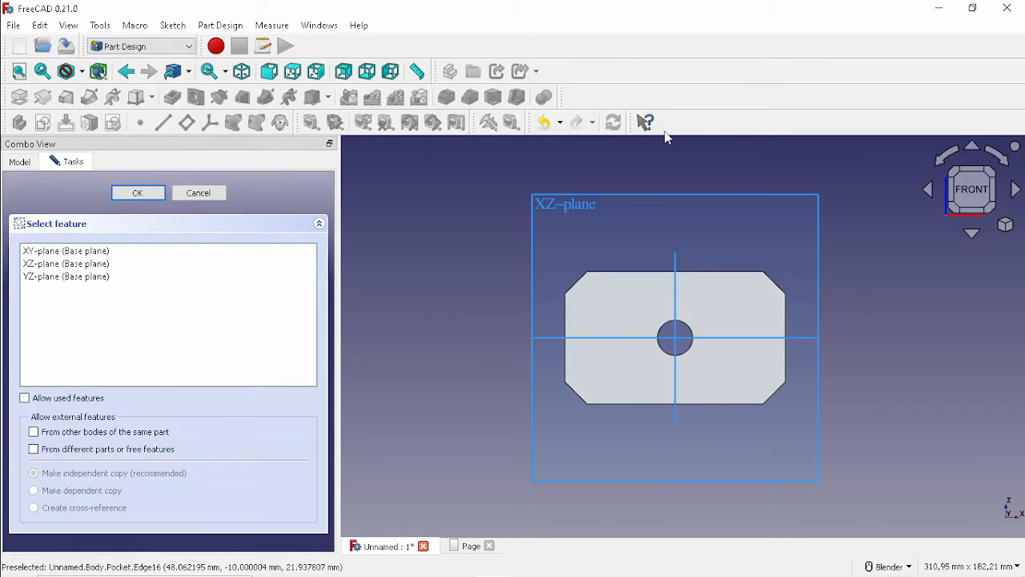
pyautogui.click(650, 196)
# Step: Sketch a short diagonal line outside the plate's upper-left chamfer, roughly parallel to it
pyautogui.scroll(2, 570, 304)
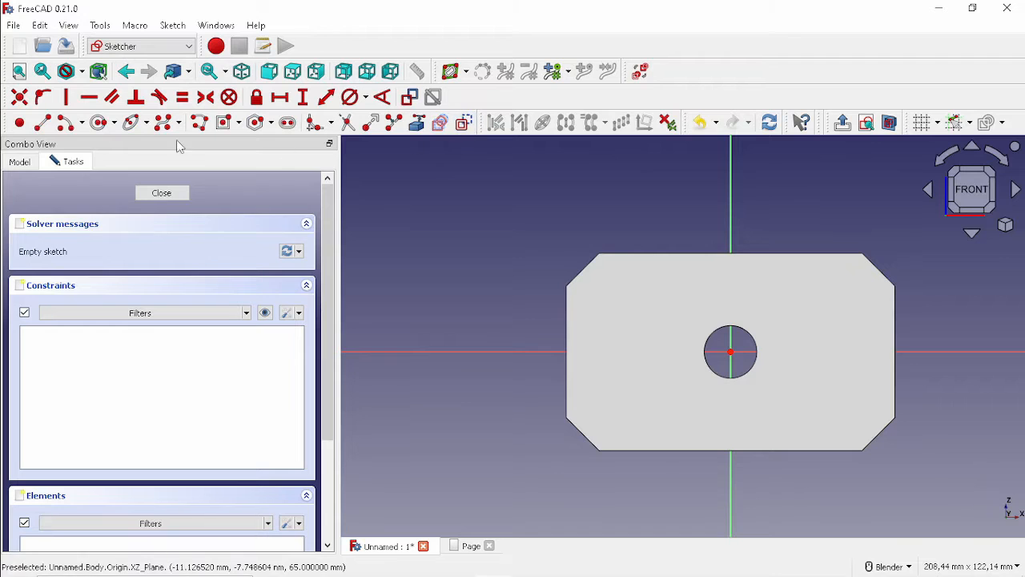
pyautogui.click(51, 128)
pyautogui.scroll(3, 572, 261)
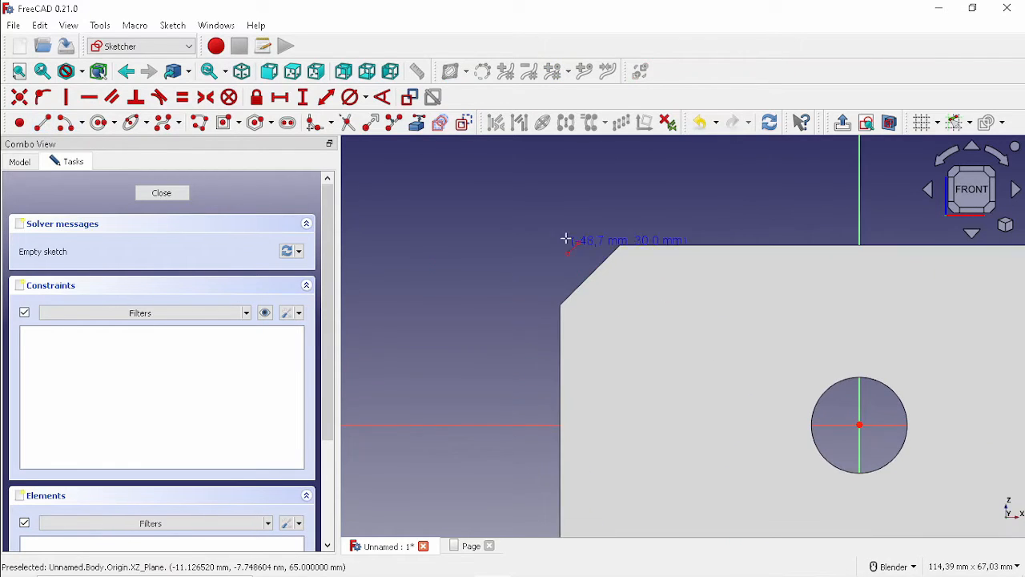
pyautogui.click(552, 188)
pyautogui.click(497, 239)
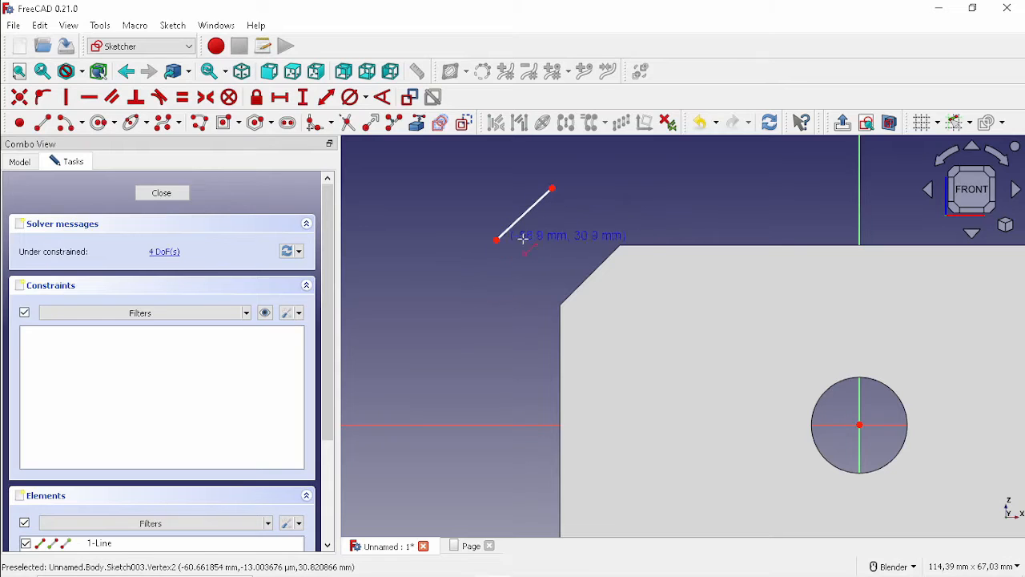
pyautogui.rightClick(539, 243)
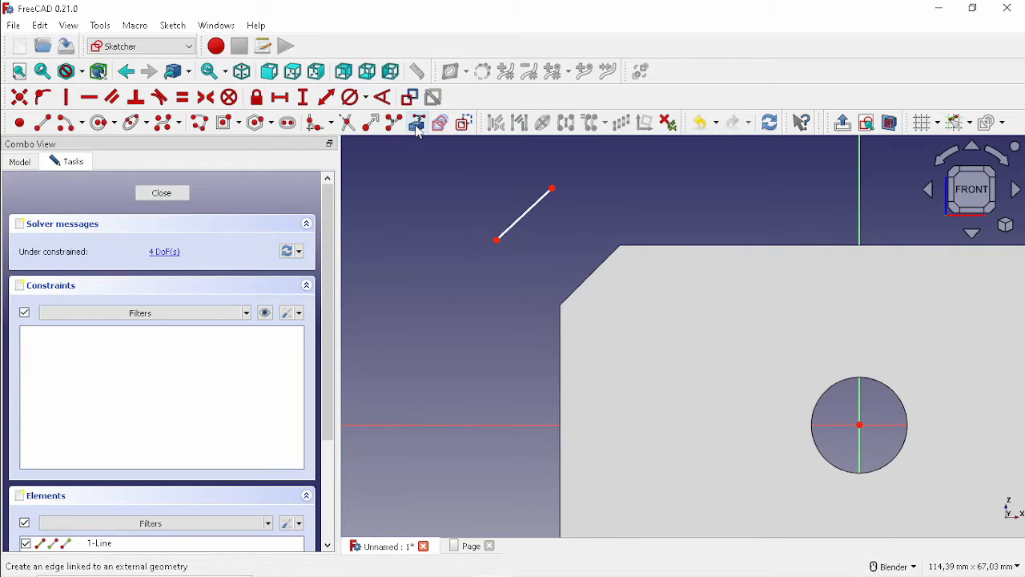
# Step: Link the upper-left chamfer edge as external geometry and place a point on it
pyautogui.click(417, 125)
pyautogui.click(606, 263)
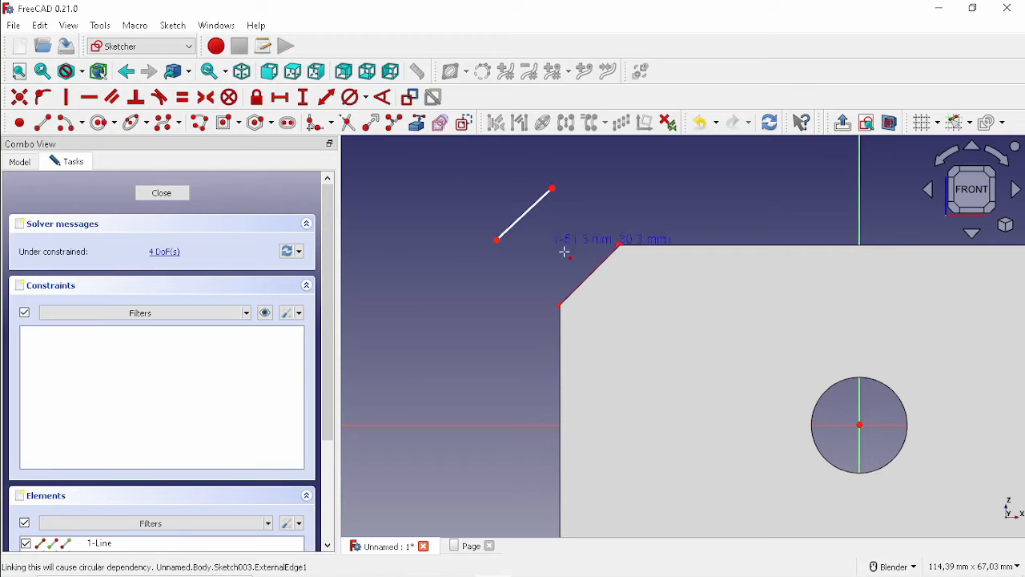
pyautogui.click(593, 283)
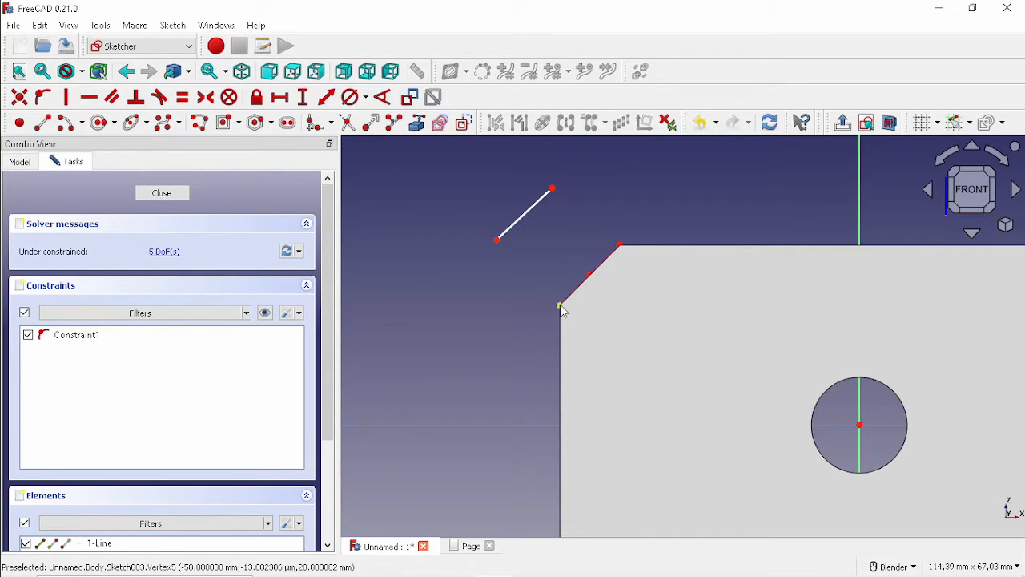
# Step: Constrain the point symmetrically between the two endpoints of the chamfer edge
pyautogui.click(562, 306)
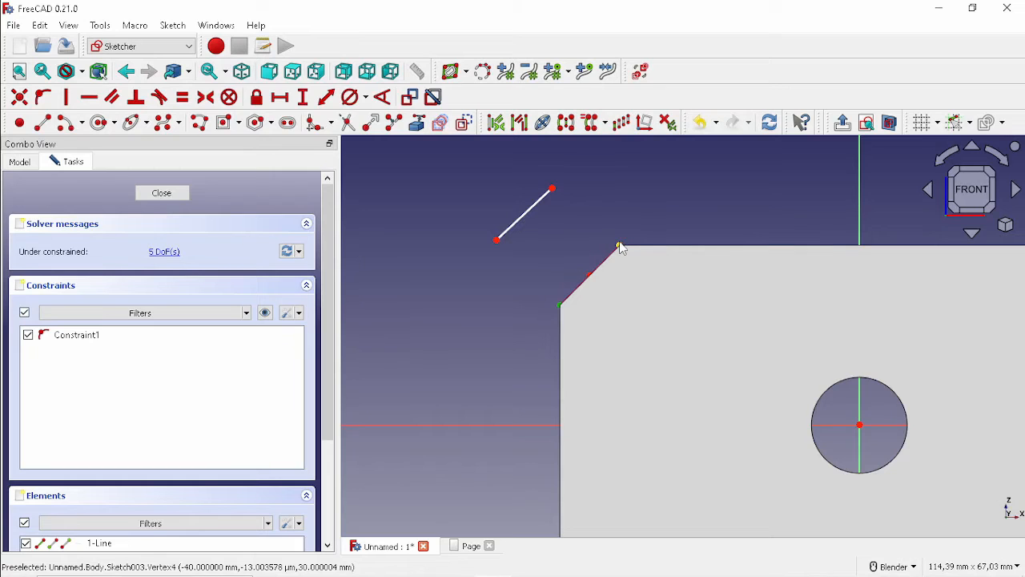
pyautogui.click(620, 246)
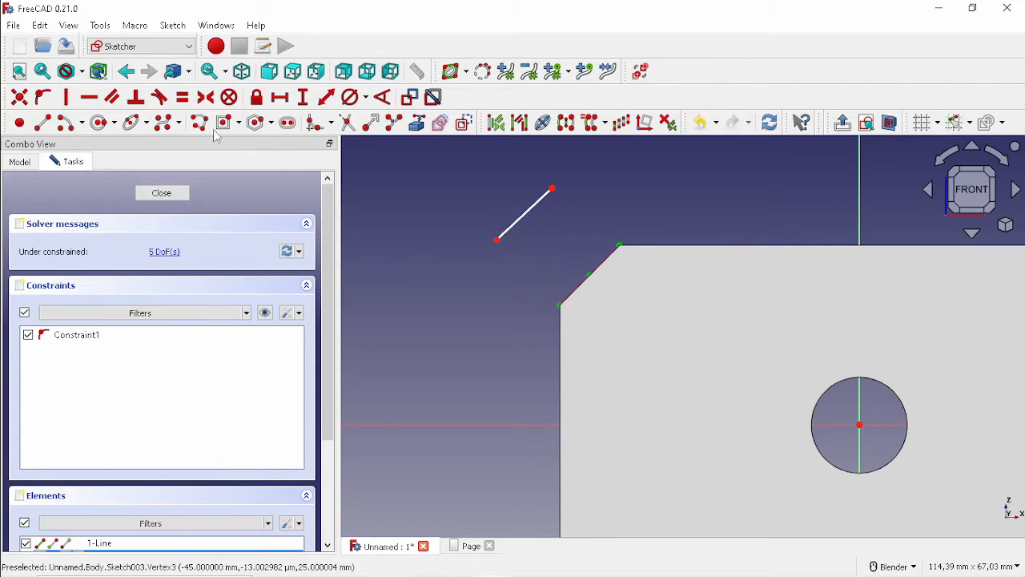
pyautogui.click(206, 97)
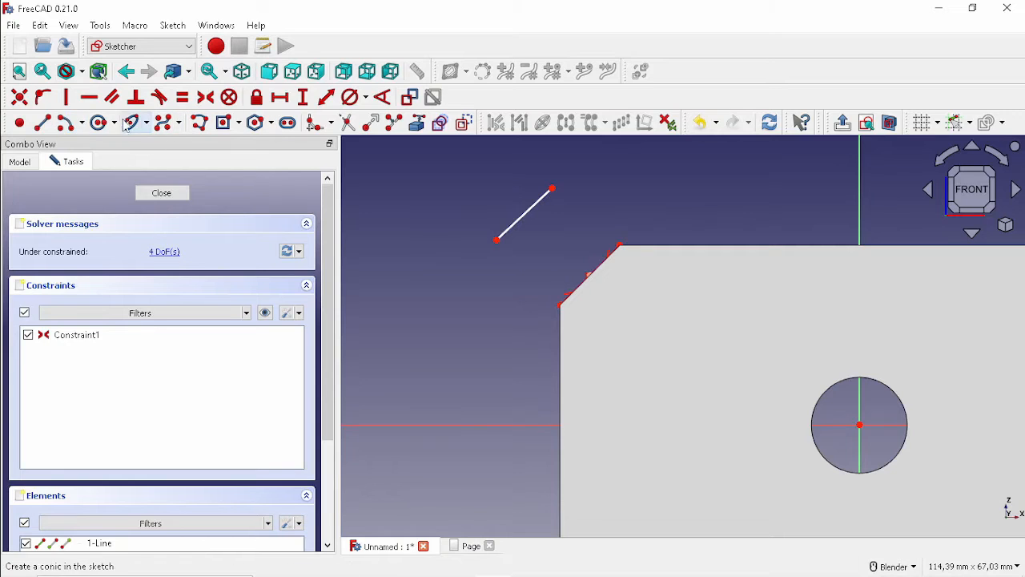
# Step: Draw a construction line from the outer diagonal line to the chamfer's midpoint and constrain it perpendicular to the chamfer edge
pyautogui.click(43, 124)
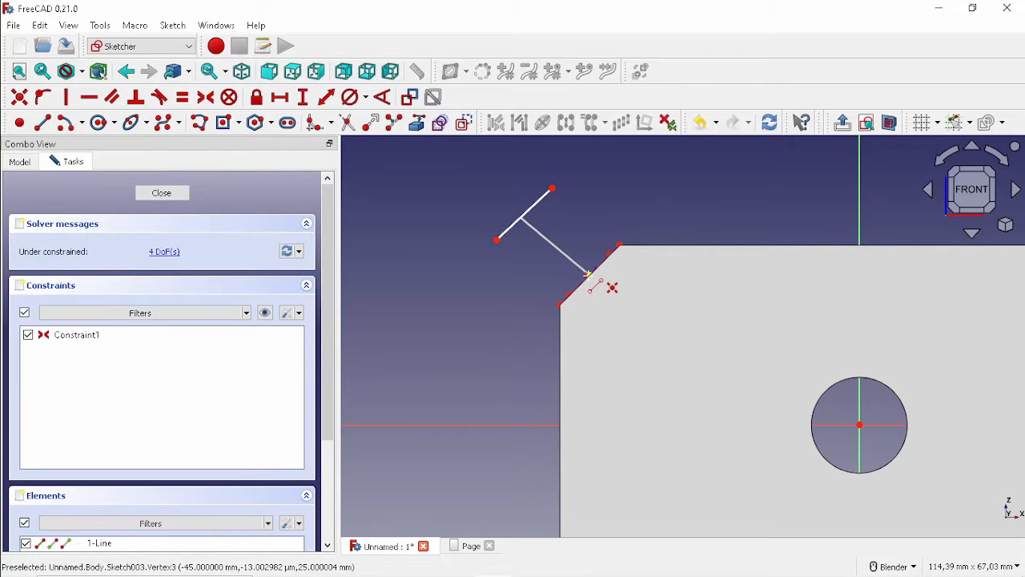
pyautogui.click(592, 274)
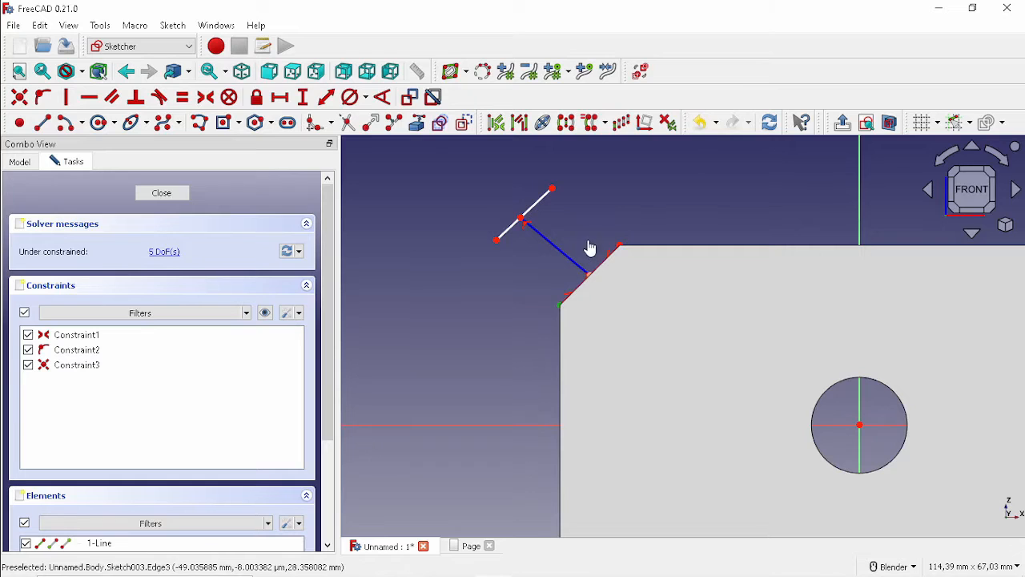
pyautogui.click(576, 268)
pyautogui.click(136, 99)
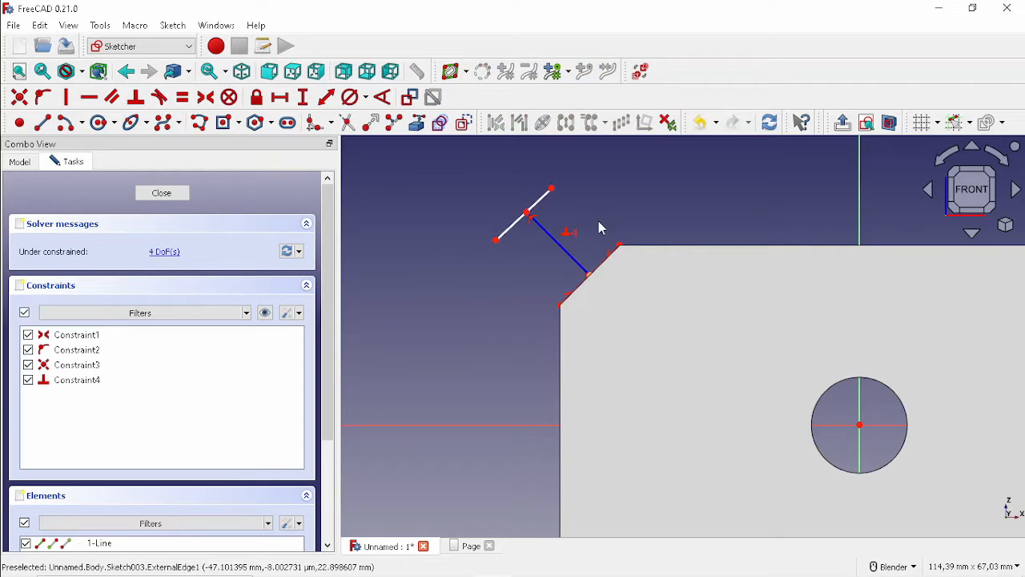
# Step: Constrain the outer line's endpoints symmetrically about the outer end of the construction line
pyautogui.click(497, 241)
pyautogui.click(552, 191)
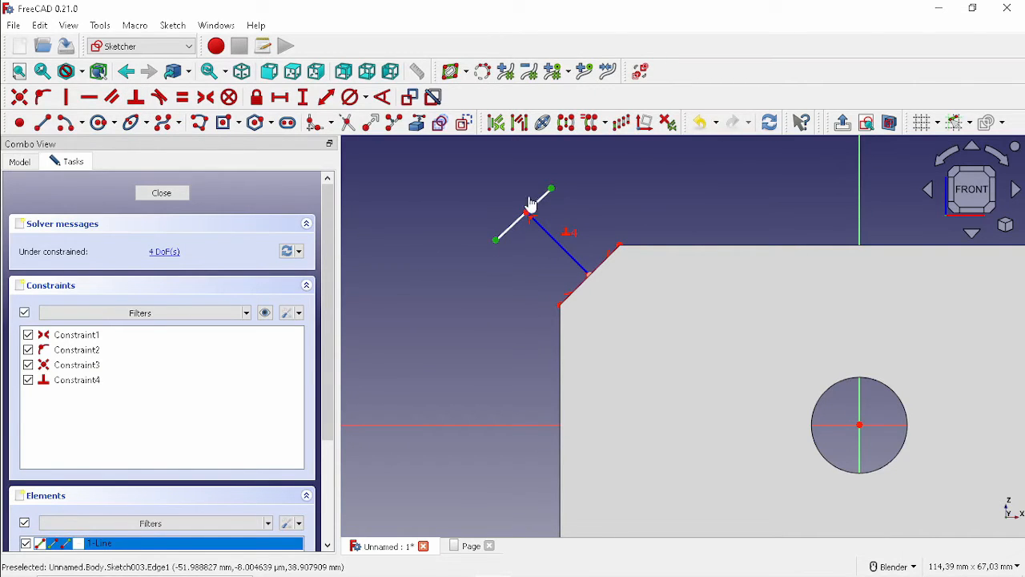
pyautogui.click(526, 215)
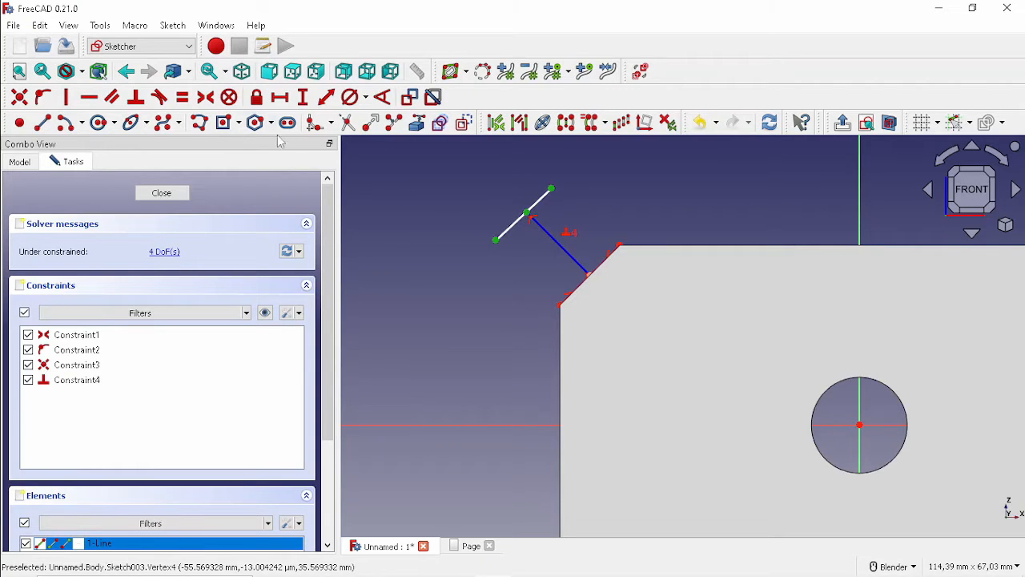
pyautogui.click(207, 99)
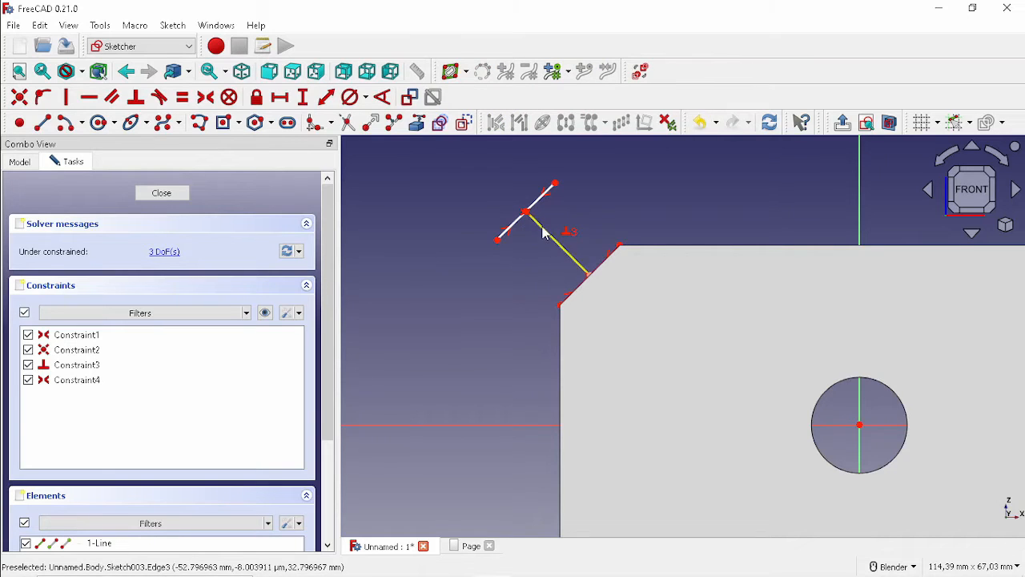
# Step: Constrain the outer diagonal line perpendicular to the construction line and lengthen it by moving its lower endpoint outward
pyautogui.moveTo(498, 248); pyautogui.dragTo(483, 270)
pyautogui.click(498, 253)
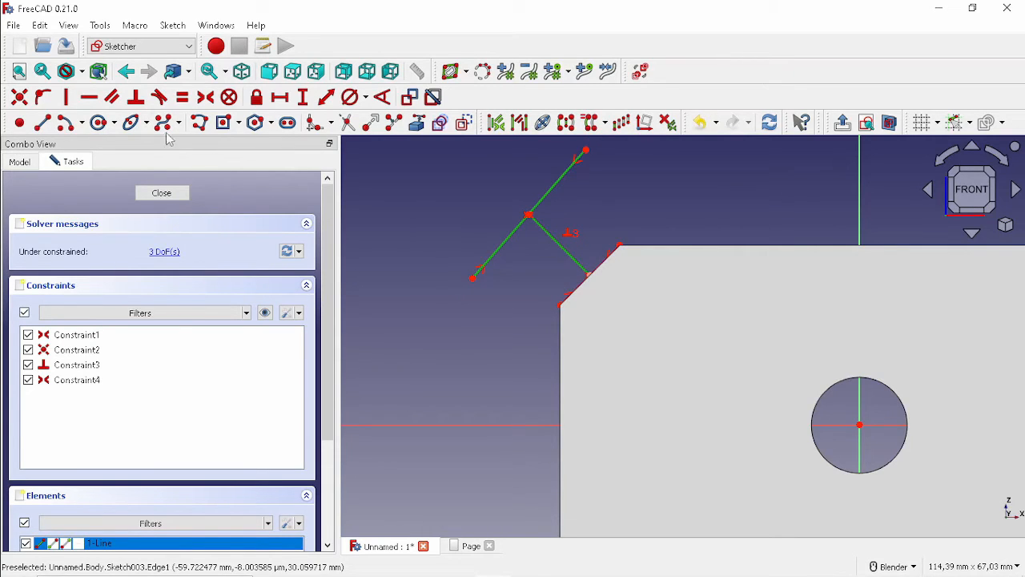
pyautogui.click(135, 97)
pyautogui.moveTo(474, 280)
pyautogui.mouseDown()
pyautogui.moveTo(435, 316)
pyautogui.moveTo(521, 270)
pyautogui.moveTo(454, 310)
pyautogui.moveTo(513, 245)
pyautogui.moveTo(446, 322)
pyautogui.moveTo(485, 270)
pyautogui.moveTo(438, 304)
pyautogui.mouseUp()
pyautogui.scroll(-4, 537, 281)
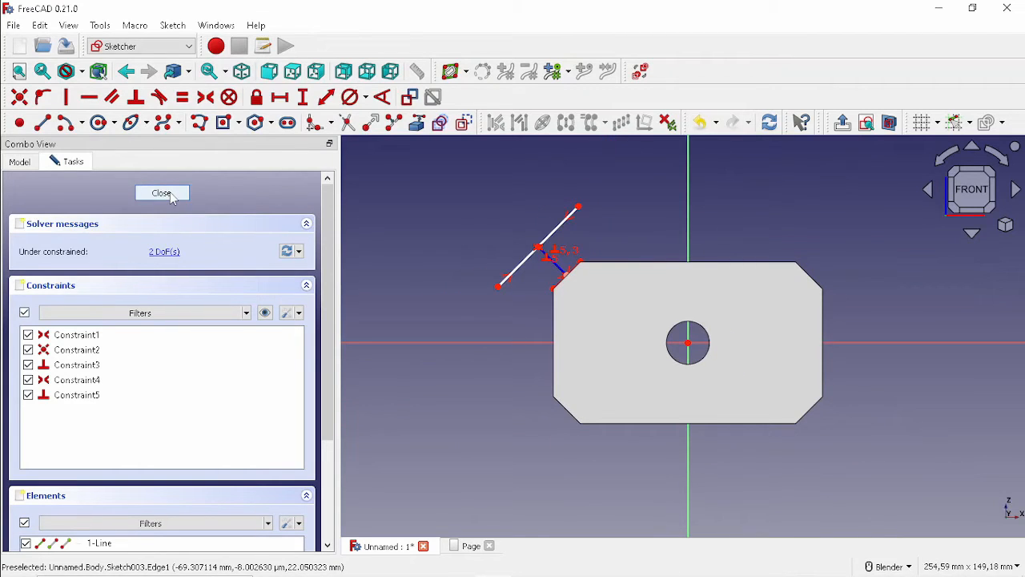
# Step: Finish the cutting line sketch and turn on the view frames on the drawing page
pyautogui.click(172, 198)
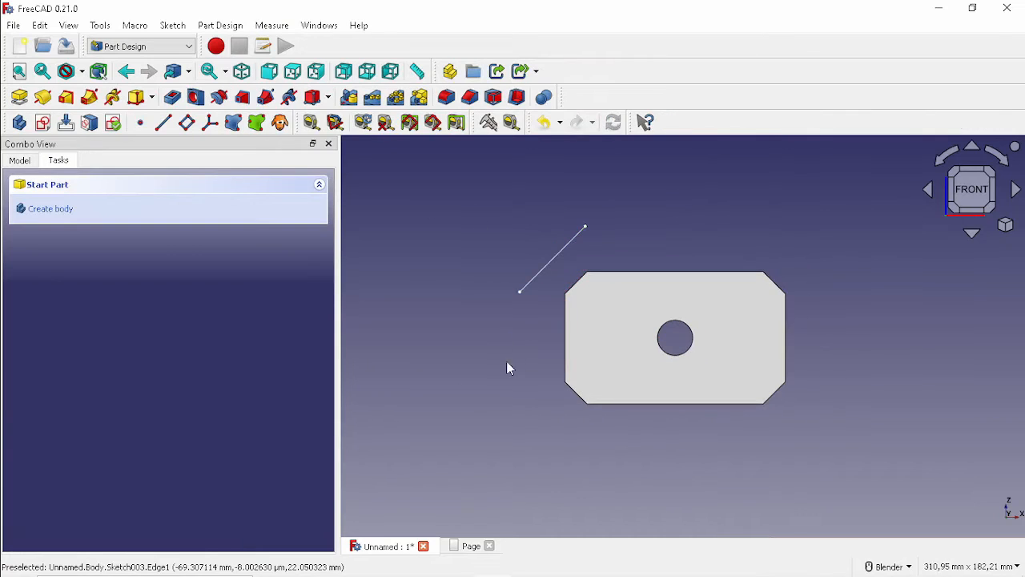
pyautogui.click(468, 546)
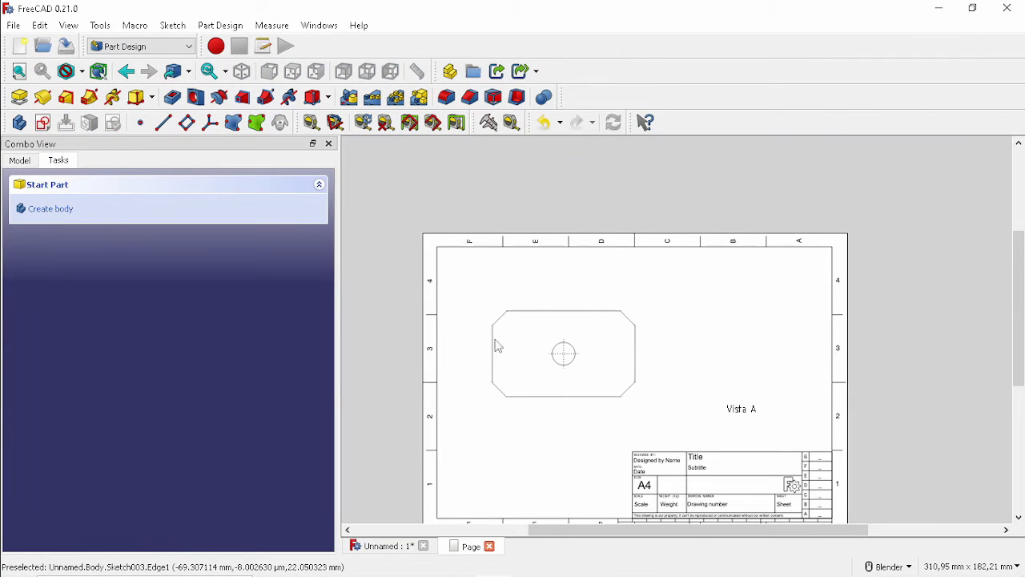
pyautogui.rightClick(544, 469)
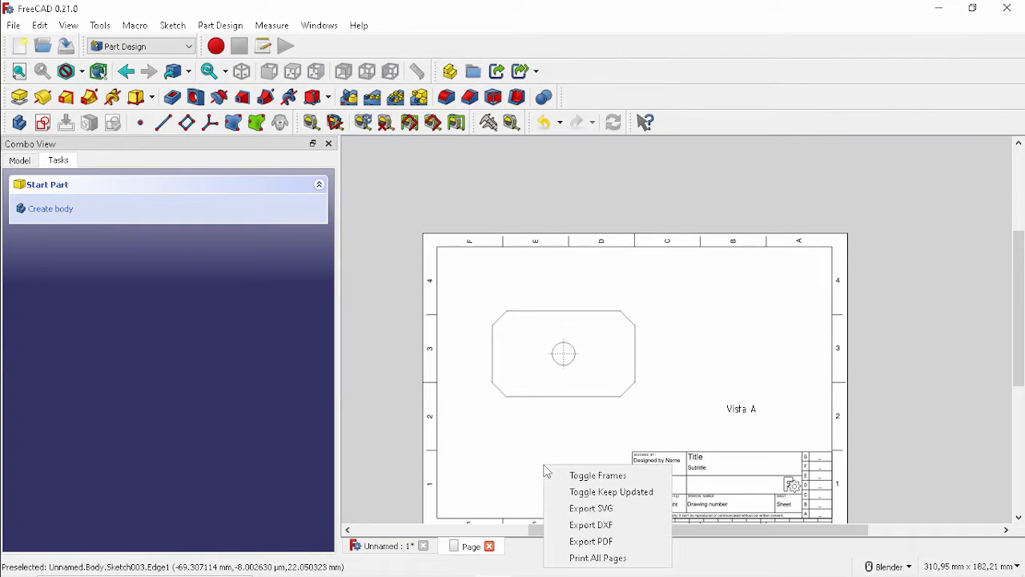
pyautogui.click(596, 476)
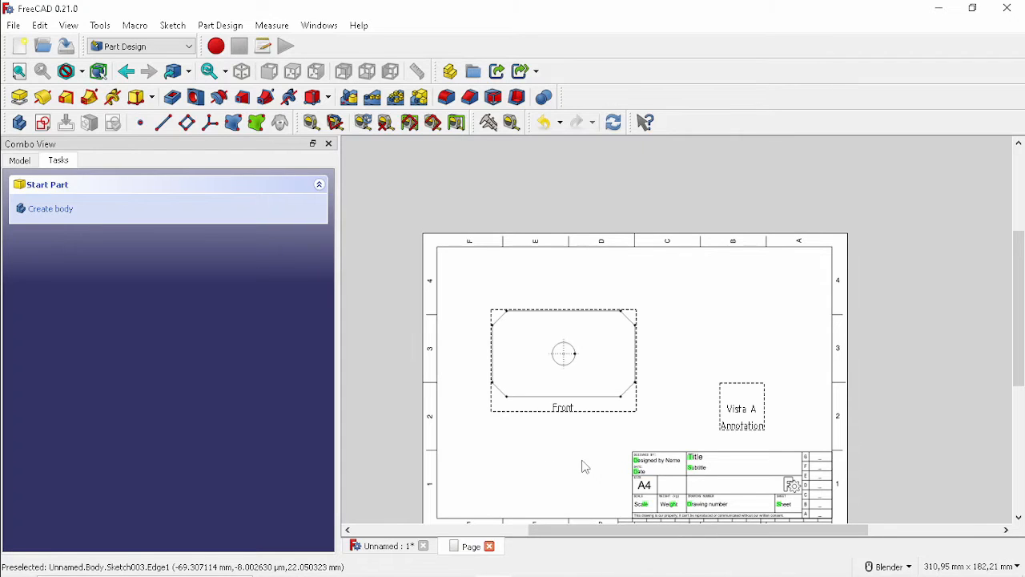
# Step: Move the front view of the plate slightly toward the middle of the drawing page
pyautogui.moveTo(571, 415); pyautogui.dragTo(615, 426)
pyautogui.click(592, 455)
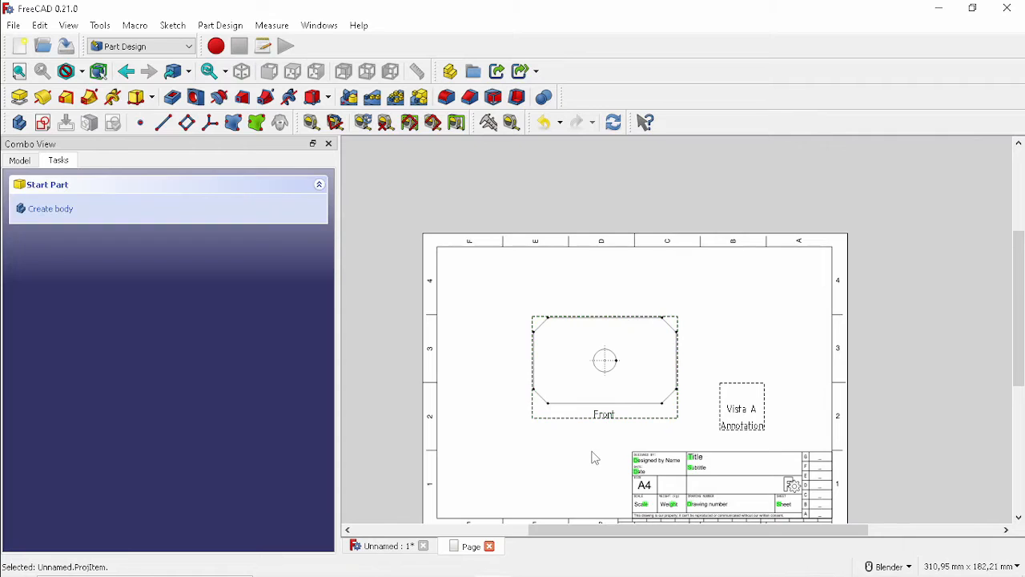
pyautogui.scroll(3, 592, 454)
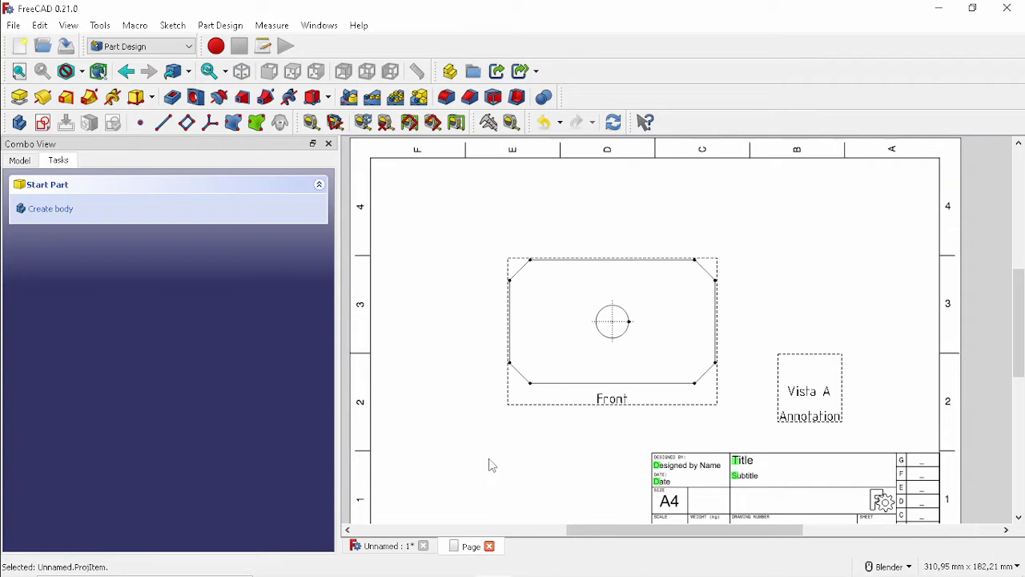
# Step: Start a TechDraw Complex Section of the front view with Sketch003 as its profile
pyautogui.click(20, 160)
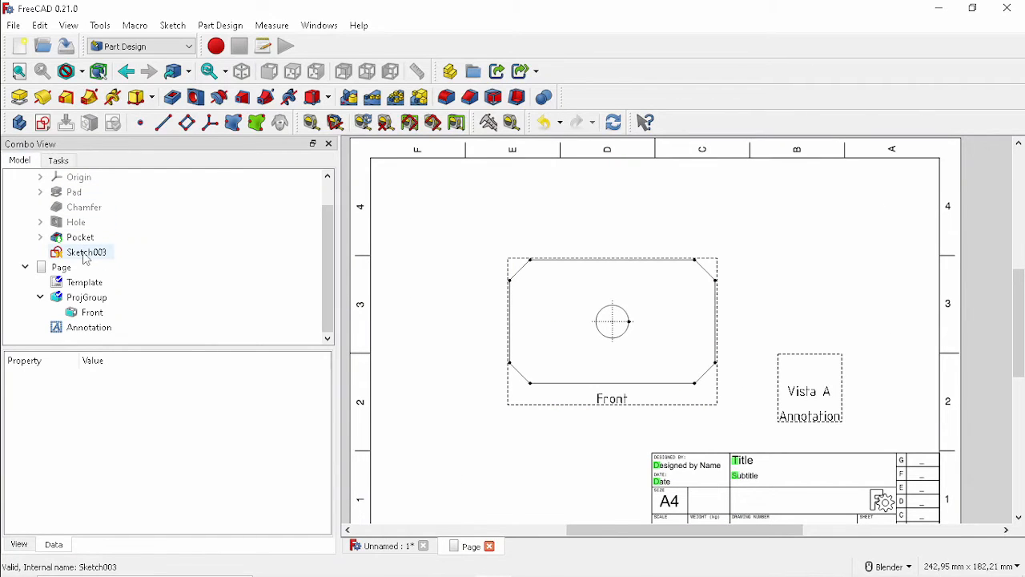
pyautogui.click(86, 253)
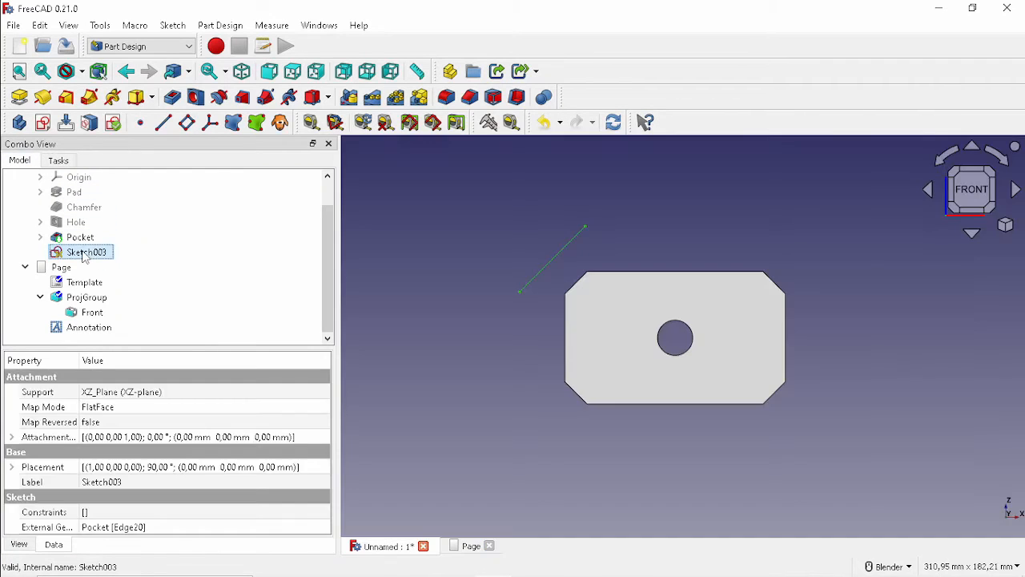
pyautogui.keyDown('ctrl'); pyautogui.click(93, 312); pyautogui.keyUp('ctrl')
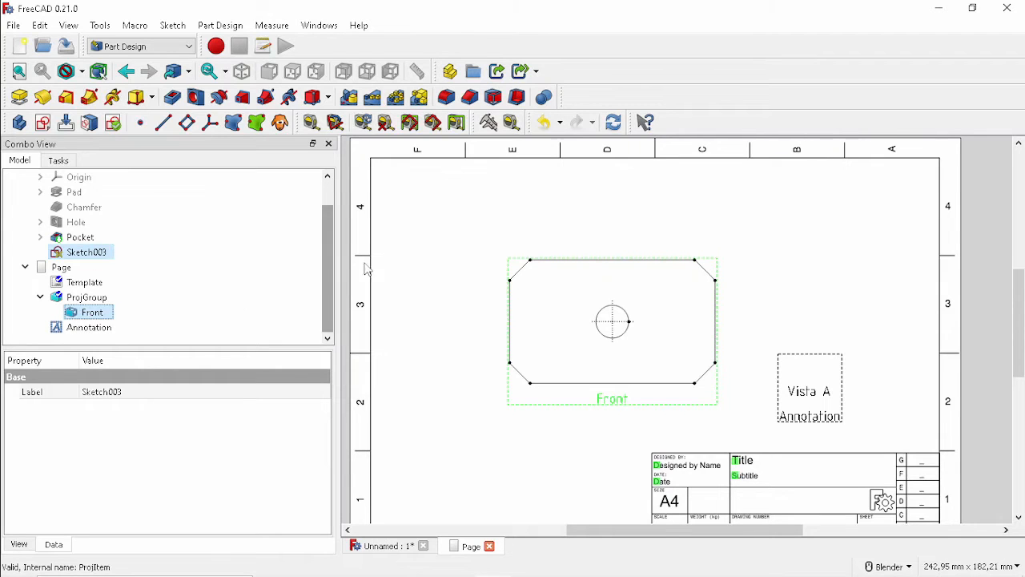
pyautogui.click(166, 50)
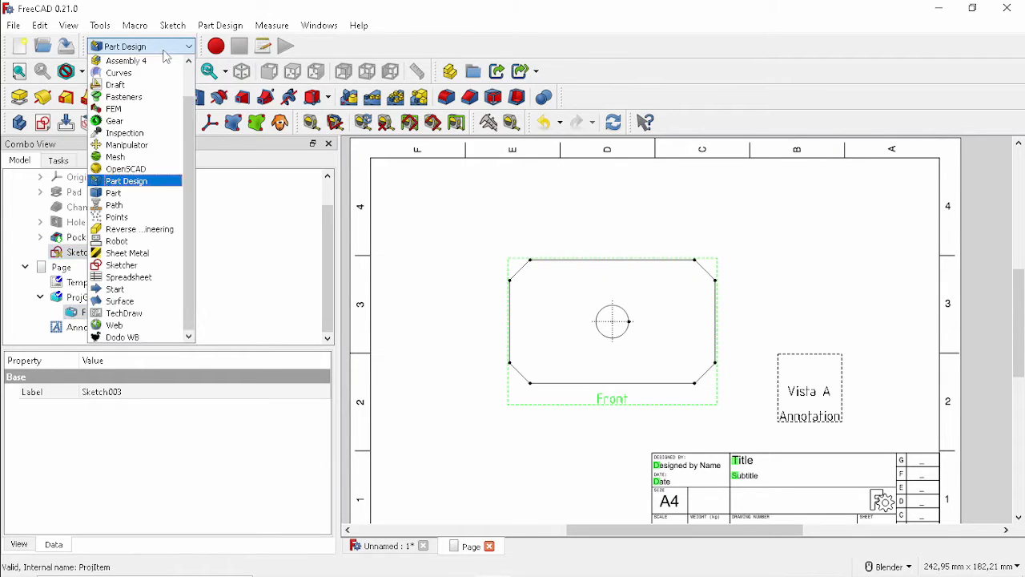
pyautogui.click(116, 313)
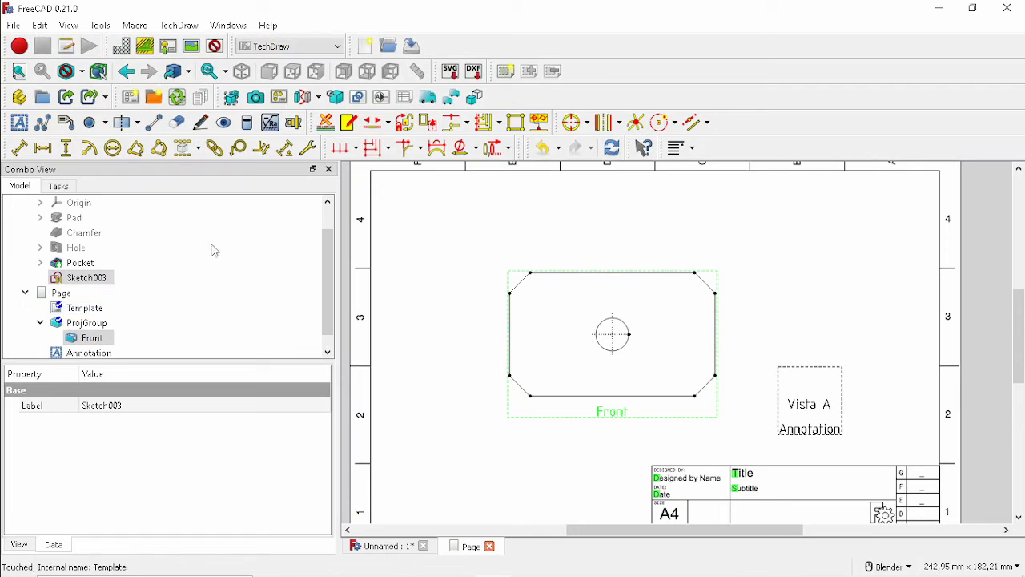
pyautogui.click(319, 100)
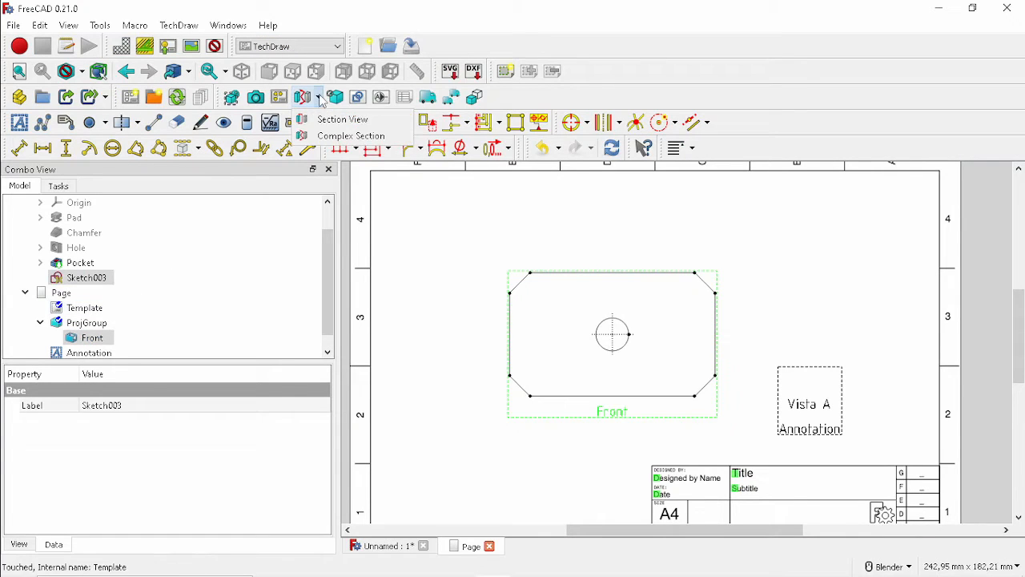
pyautogui.click(357, 142)
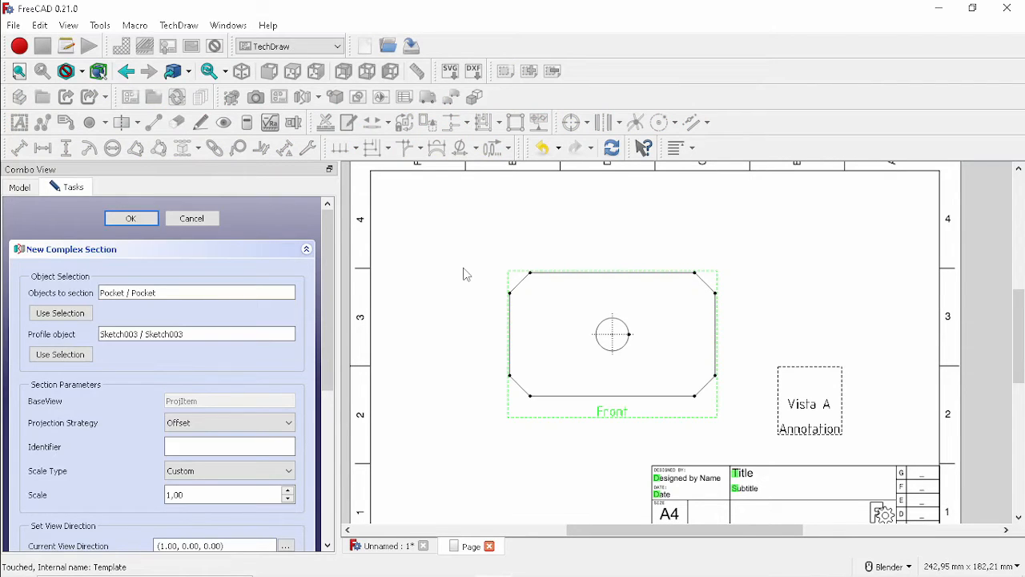
# Step: Give the complex section the identifier A, enable Live Update, and place the section view above the Vista A annotation
pyautogui.scroll(-1, 331, 268)
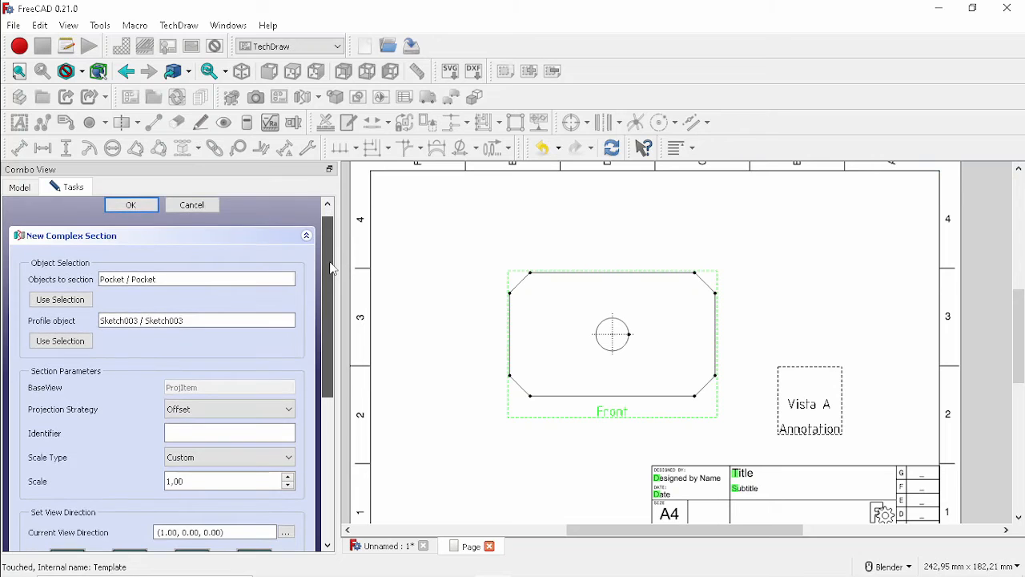
pyautogui.moveTo(331, 267); pyautogui.dragTo(329, 346)
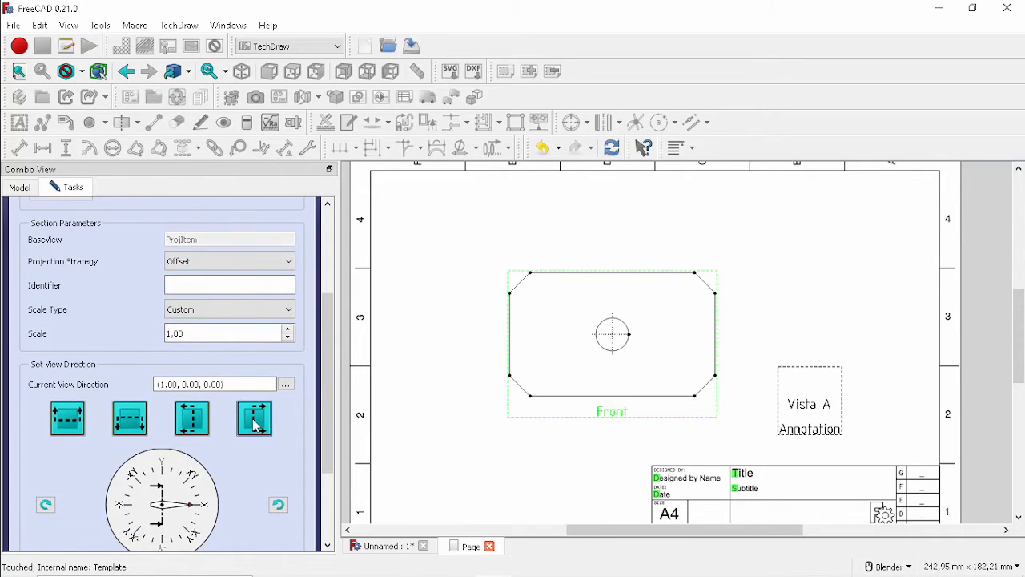
pyautogui.click(167, 284)
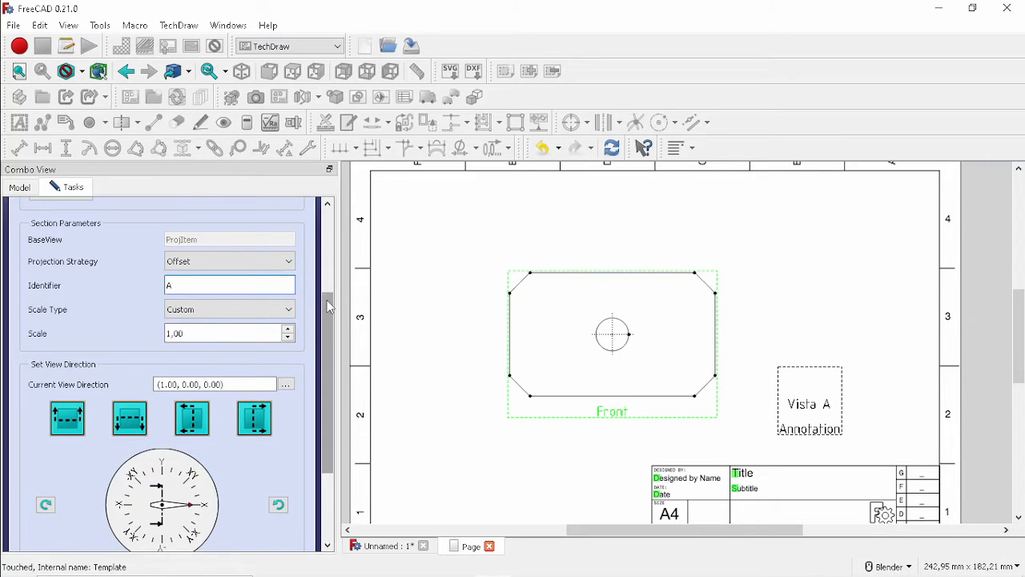
pyautogui.moveTo(327, 299); pyautogui.dragTo(319, 395)
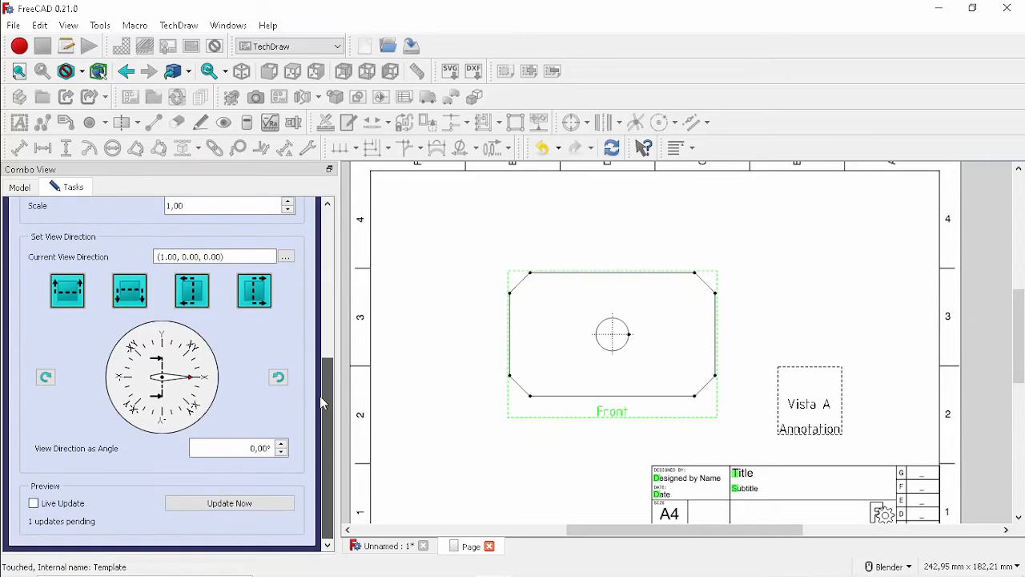
pyautogui.click(33, 503)
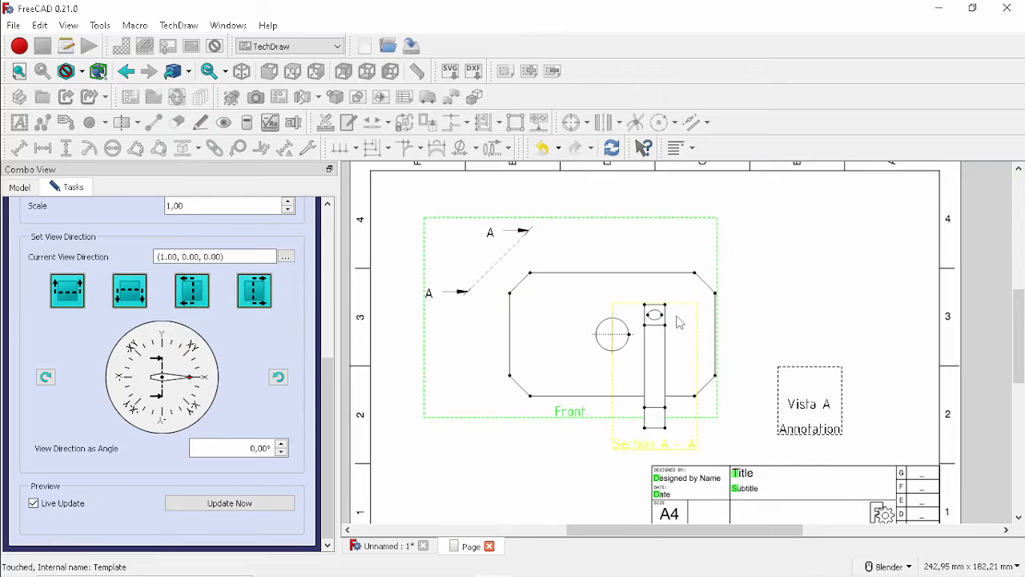
pyautogui.moveTo(635, 448); pyautogui.dragTo(846, 346)
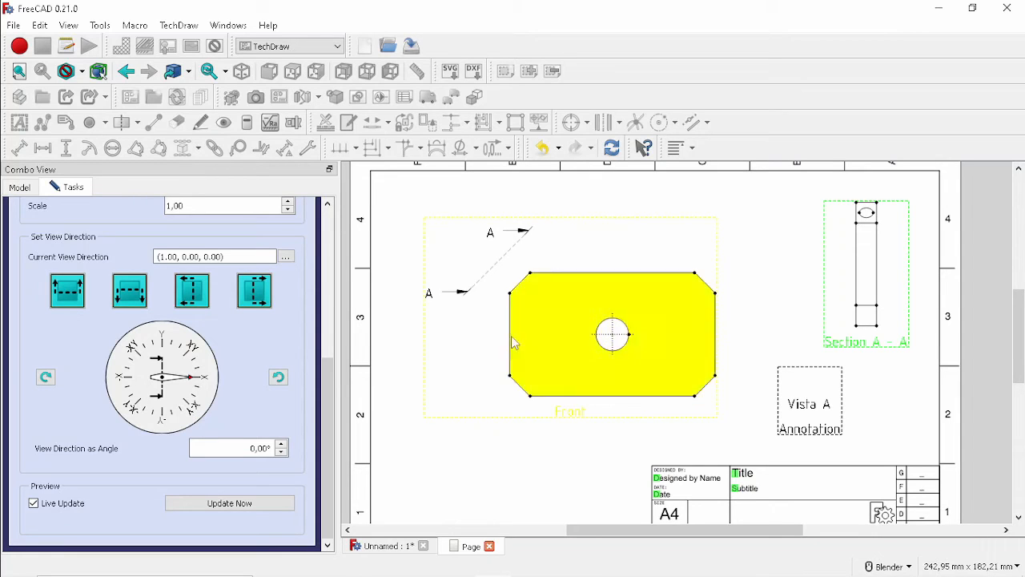
# Step: Try a view direction angle of 45° for the section and update the preview
pyautogui.doubleClick(228, 451)
pyautogui.write('45')
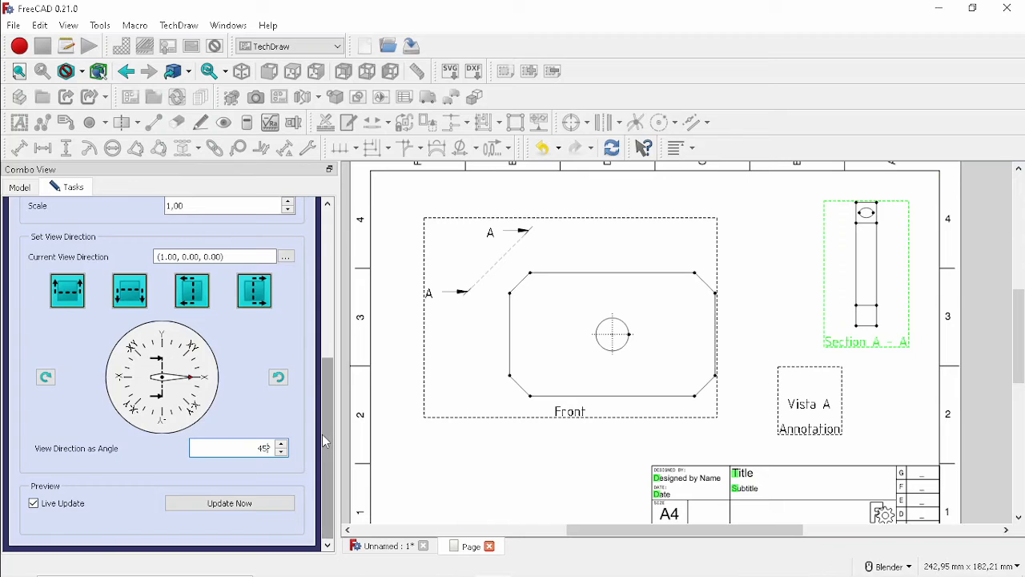
pyautogui.click(262, 507)
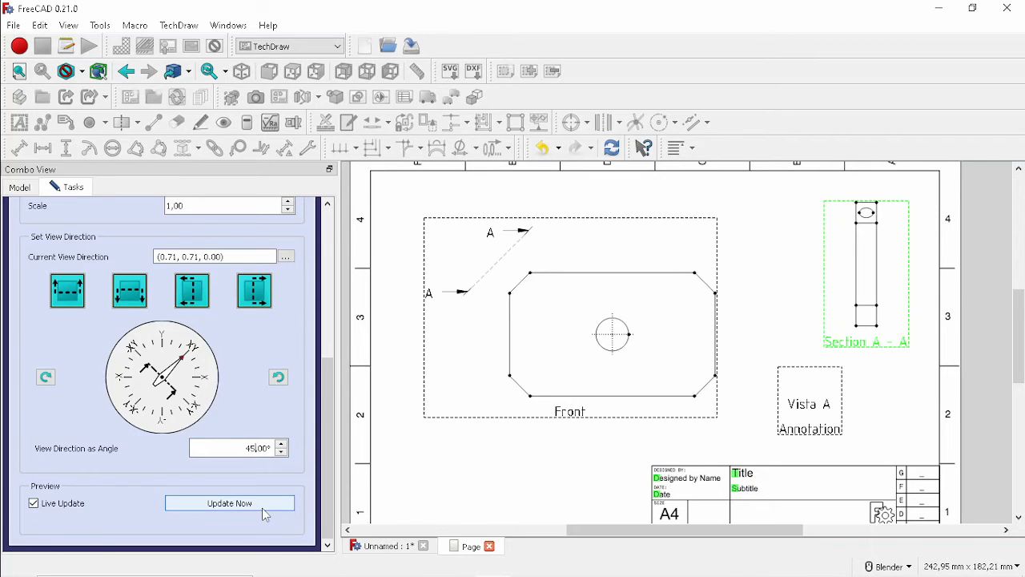
pyautogui.click(262, 508)
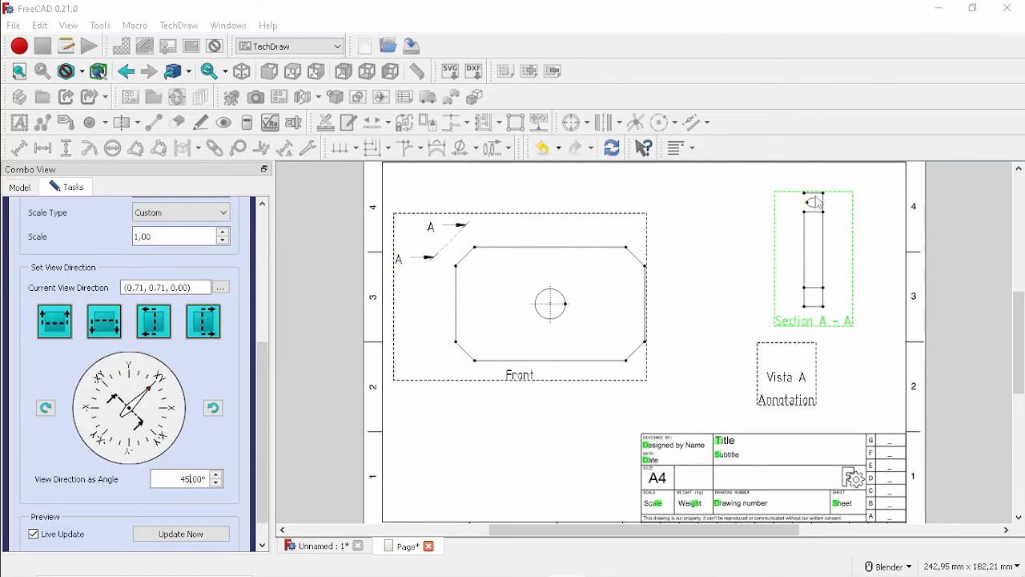
# Step: Set the section's view direction angle to -45° and update the preview
pyautogui.moveTo(178, 478); pyautogui.dragTo(240, 477)
pyautogui.write('-45')
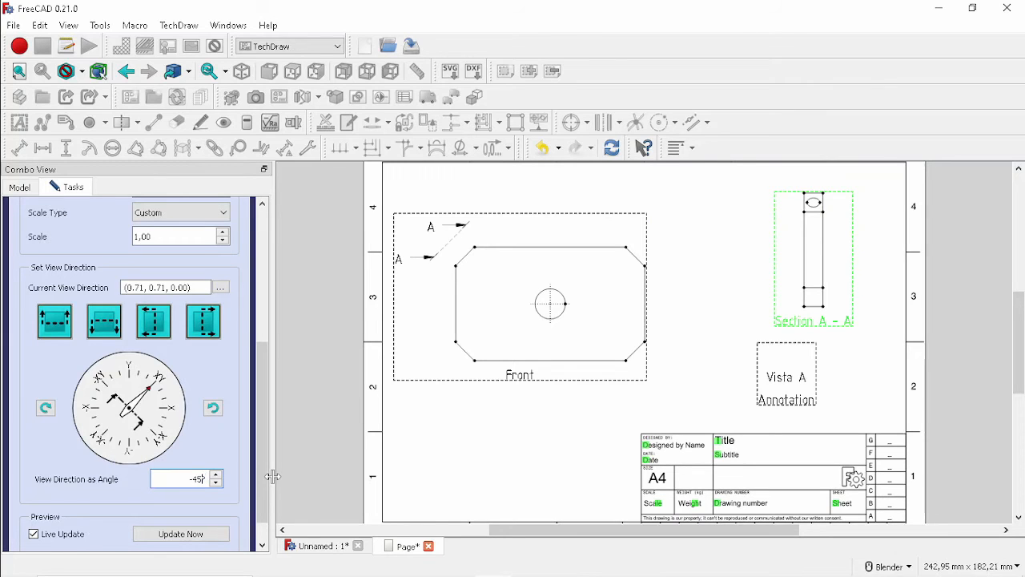
pyautogui.moveTo(262, 456); pyautogui.dragTo(253, 510)
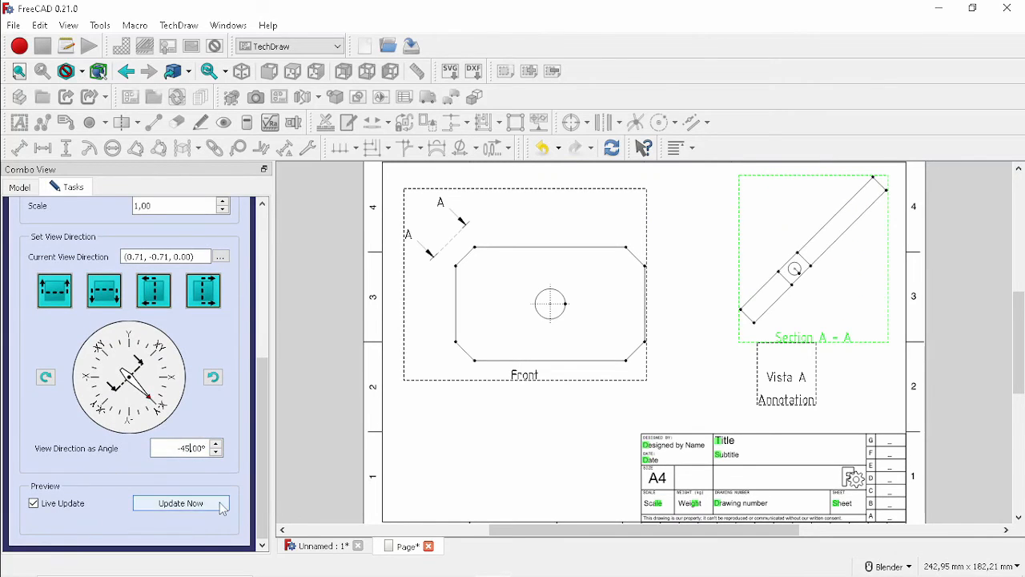
pyautogui.click(221, 505)
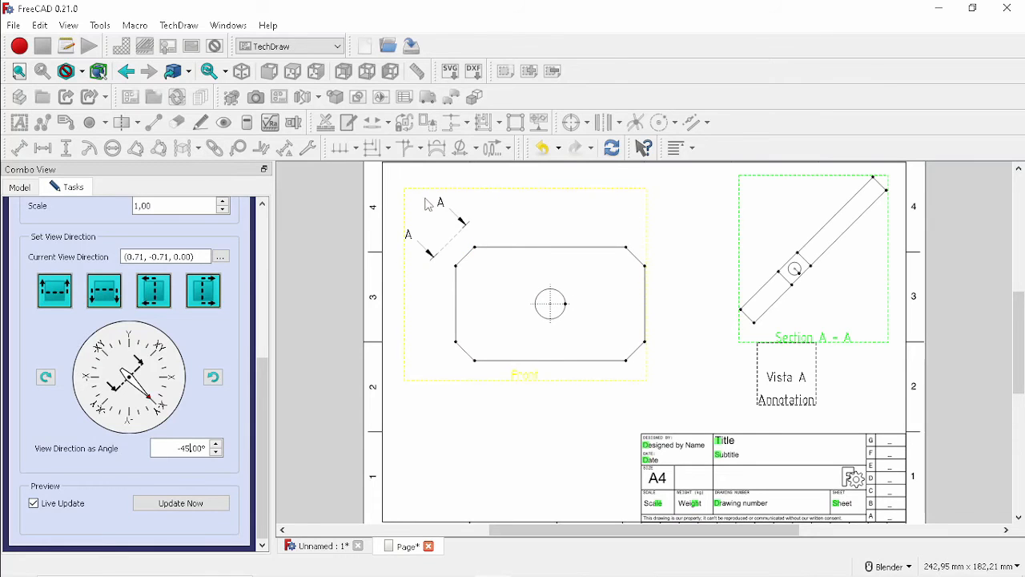
# Step: Move the section view closer to the Vista A annotation and accept the complex section
pyautogui.moveTo(828, 342); pyautogui.dragTo(808, 360)
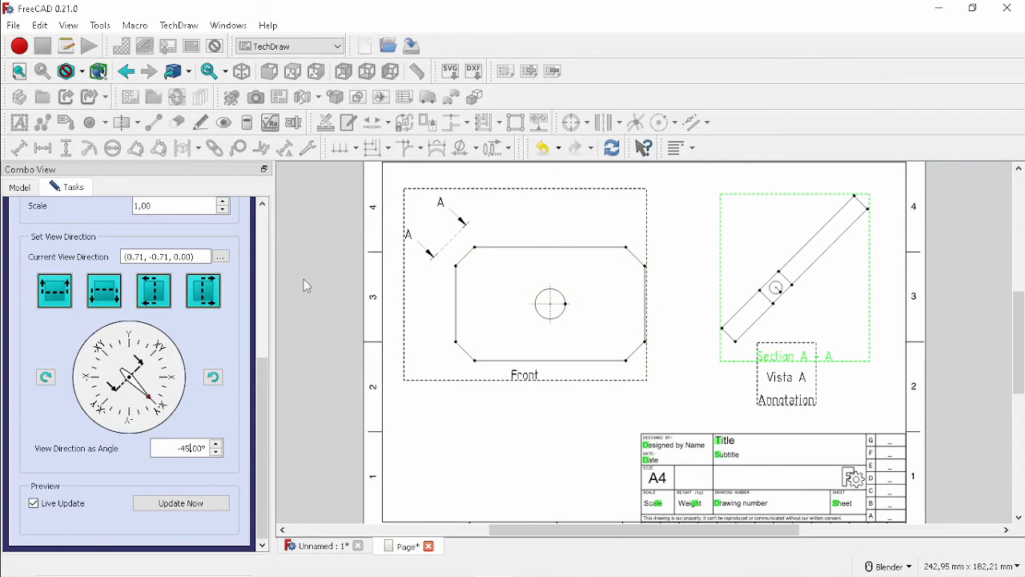
pyautogui.moveTo(264, 378); pyautogui.dragTo(265, 215)
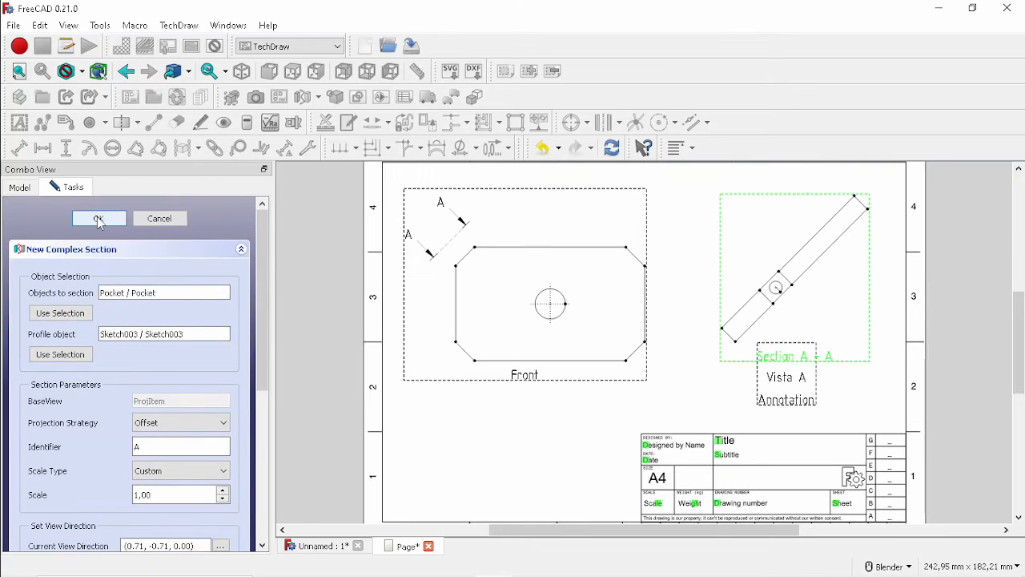
pyautogui.click(101, 218)
# Step: Edit Sketch003 in the model, constrain the outer diagonal cutting line's length to 0,1 mm, and close the sketch
pyautogui.click(301, 545)
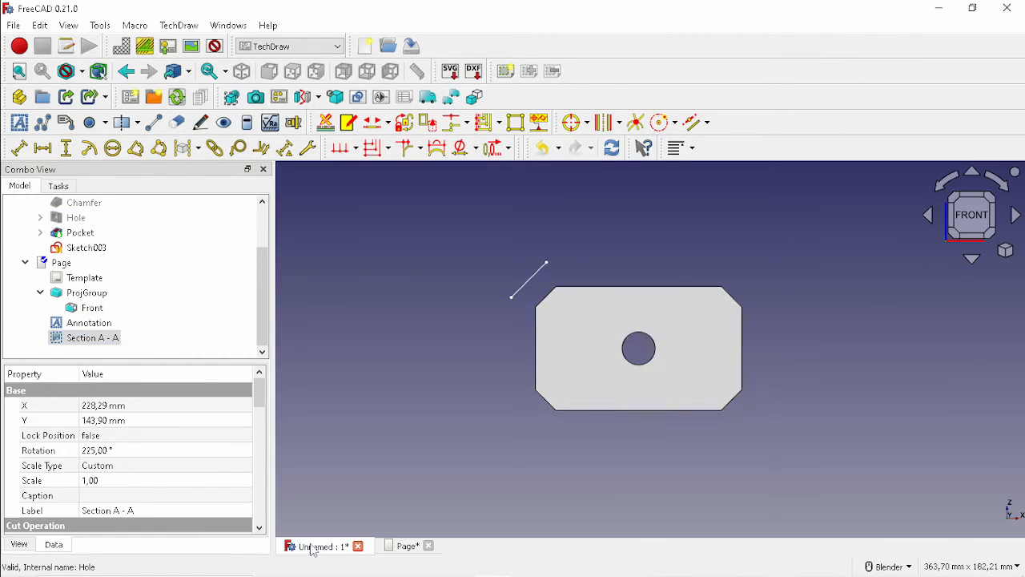
pyautogui.doubleClick(84, 248)
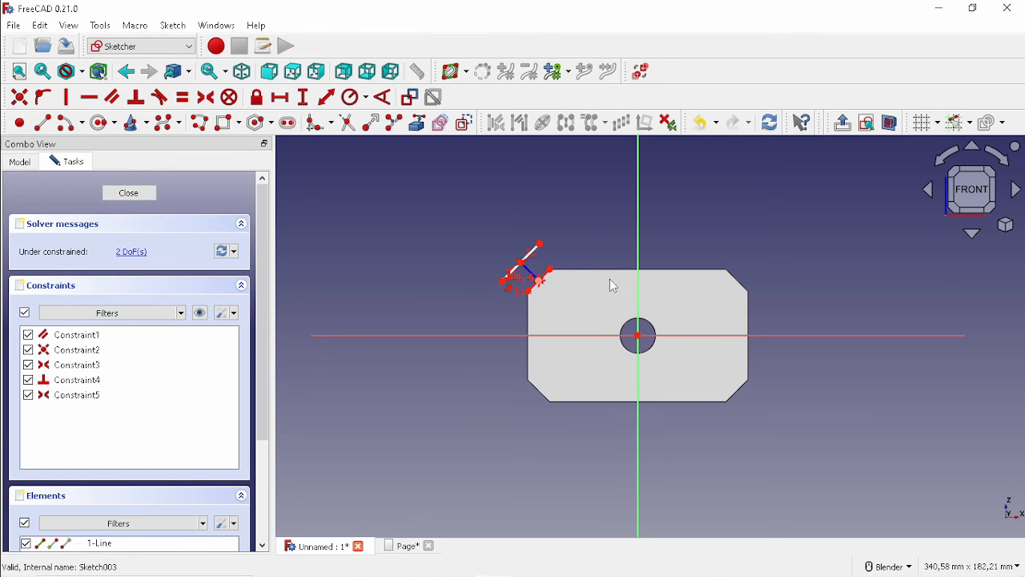
pyautogui.scroll(5, 529, 276)
pyautogui.click(532, 236)
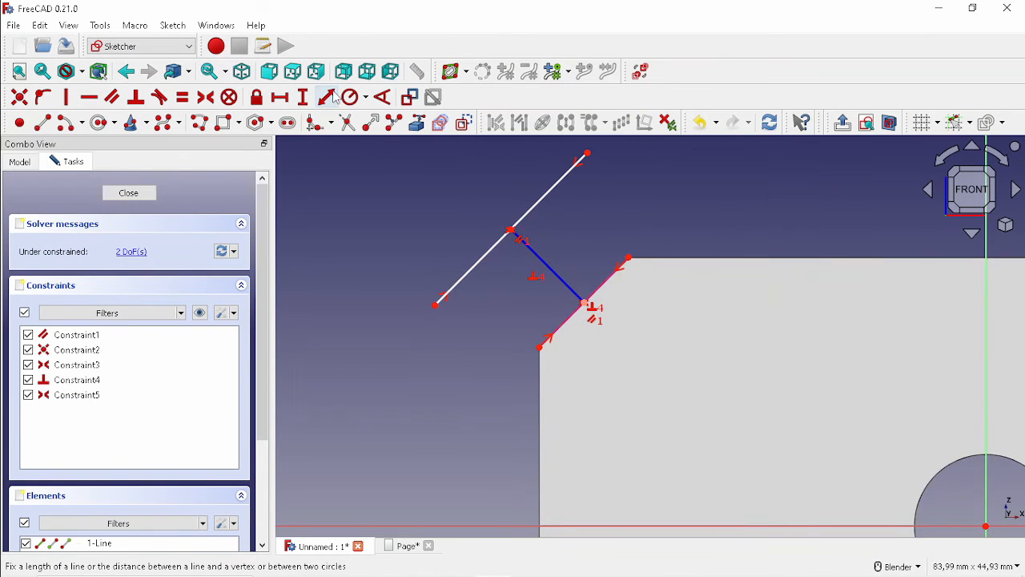
pyautogui.click(553, 193)
pyautogui.write('kd0')
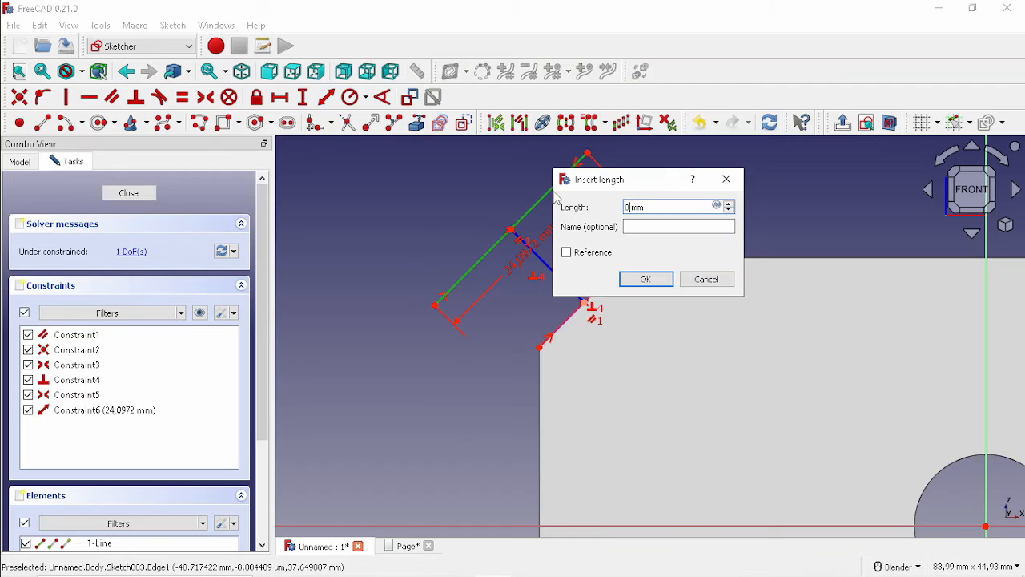
pyautogui.write(',1')
pyautogui.click(644, 277)
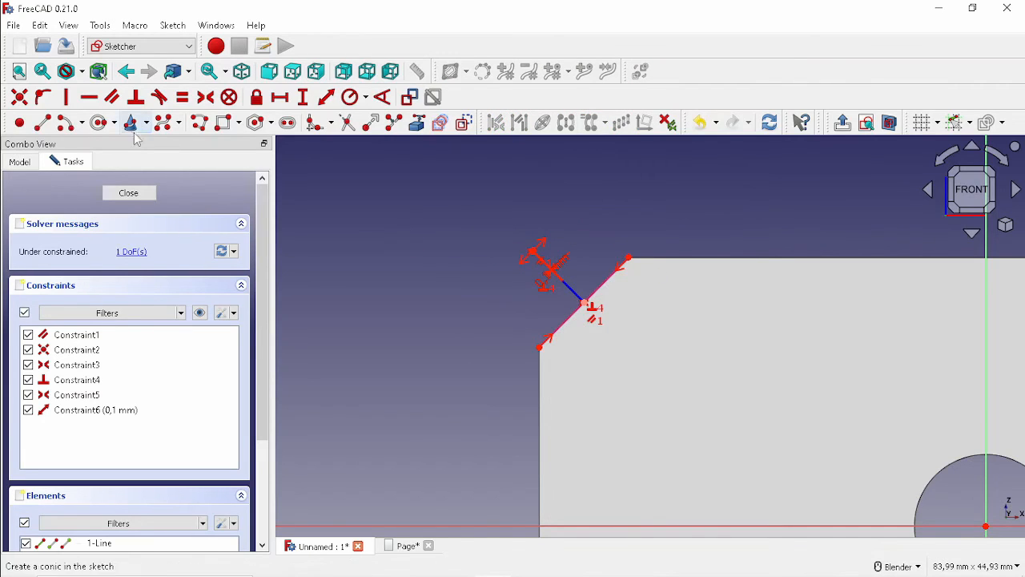
pyautogui.click(128, 193)
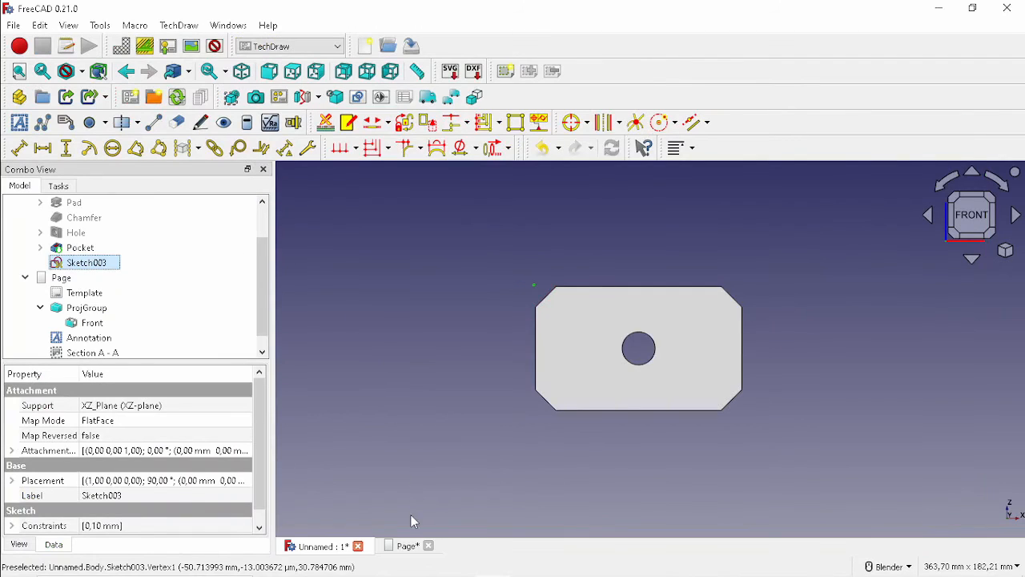
# Step: Return to the drawing page and hide the view frames, leaving nothing selected
pyautogui.click(407, 548)
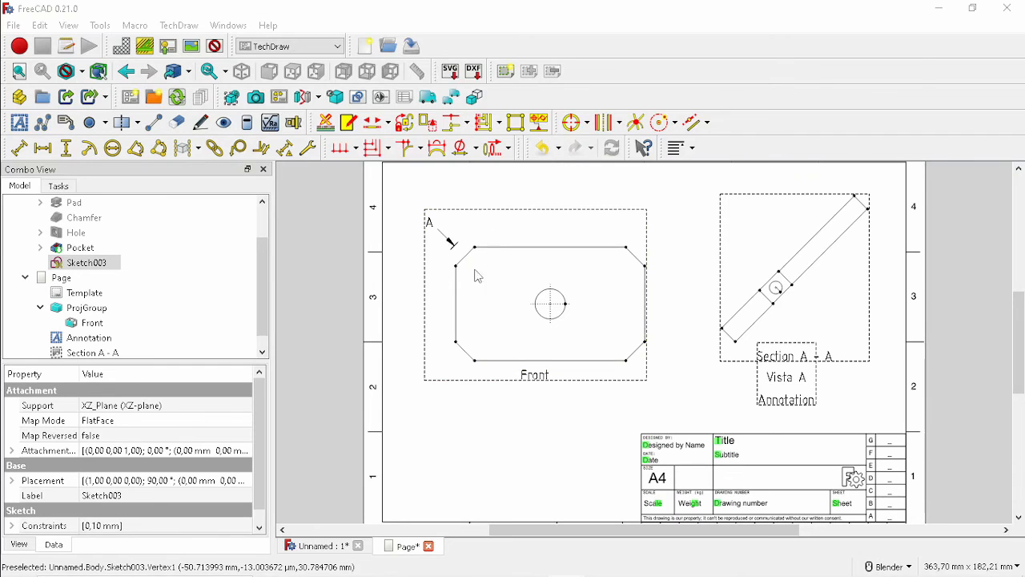
pyautogui.rightClick(722, 393)
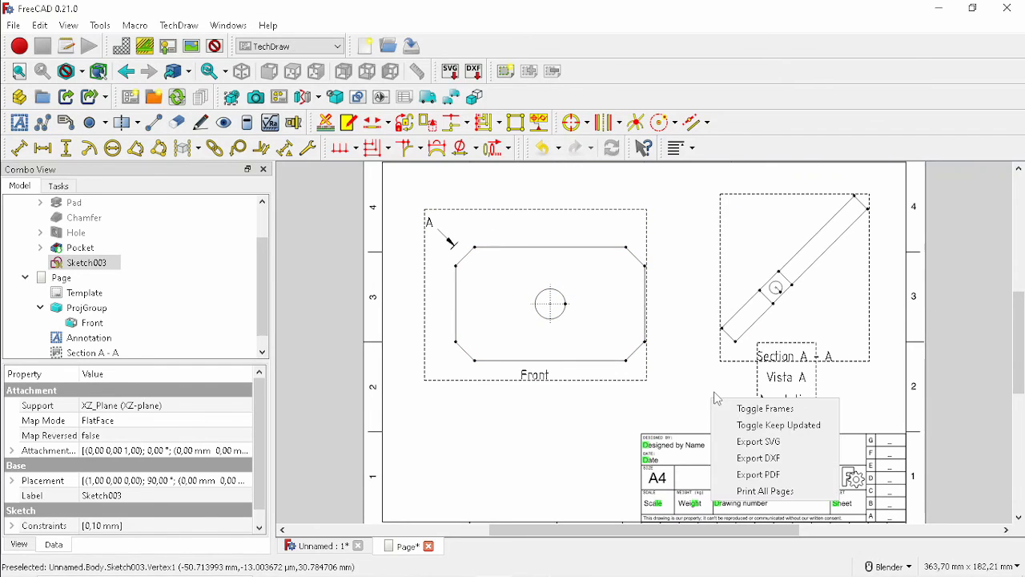
pyautogui.click(750, 409)
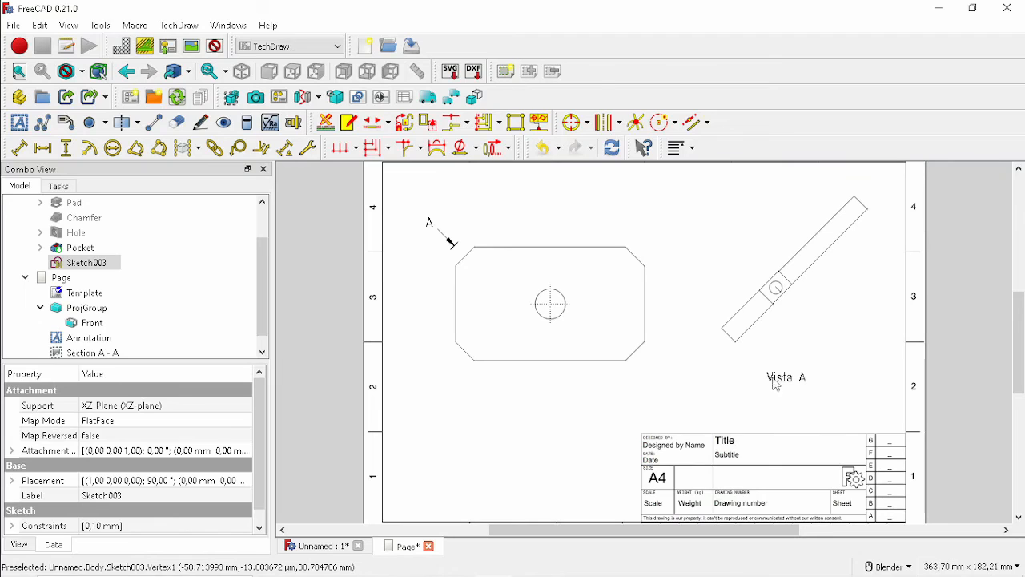
pyautogui.click(777, 332)
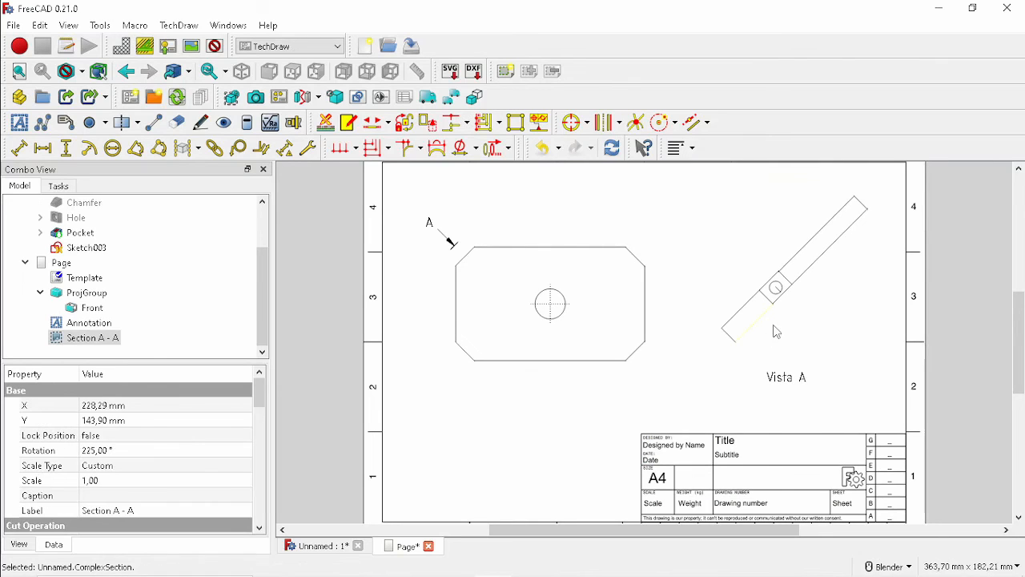
pyautogui.click(702, 377)
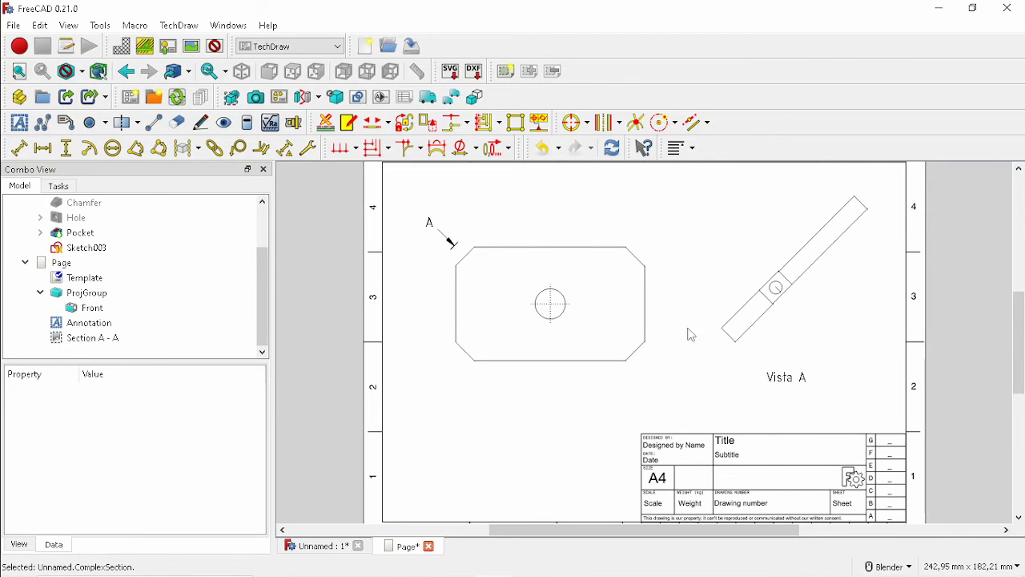